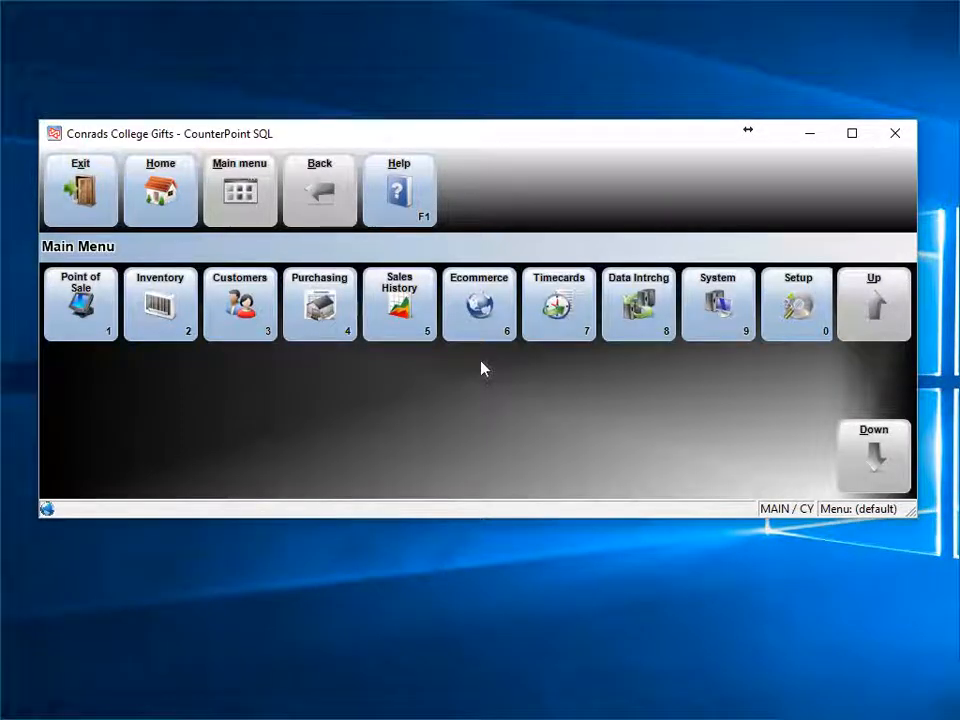
Show the Inventory / Prices submenu and point out the Promotions and Specials options.
click(160, 305)
click(405, 380)
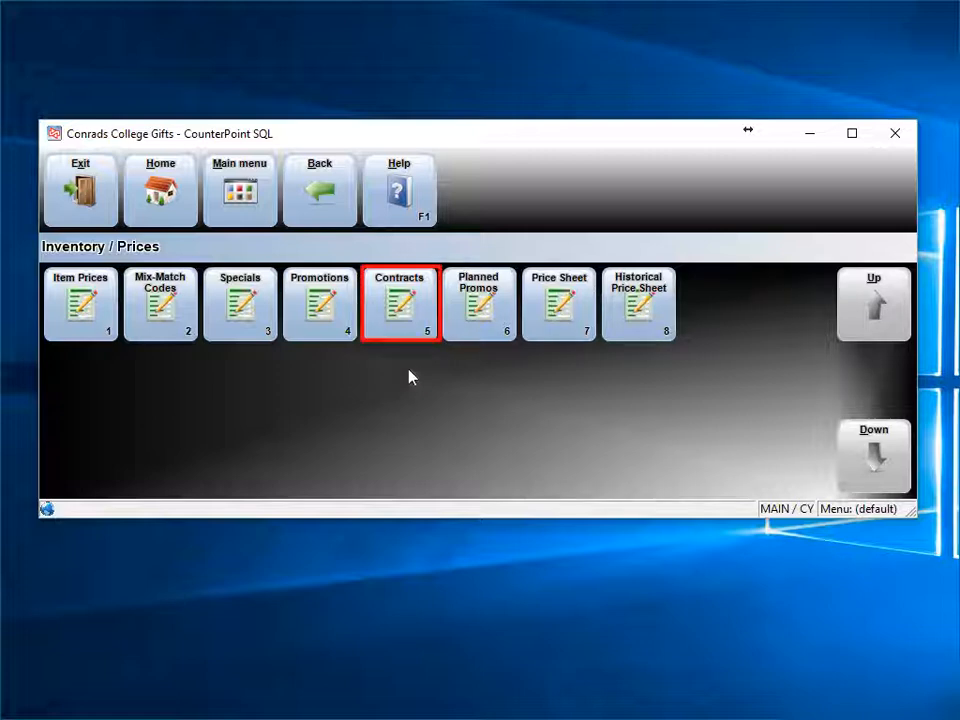
key(Left)
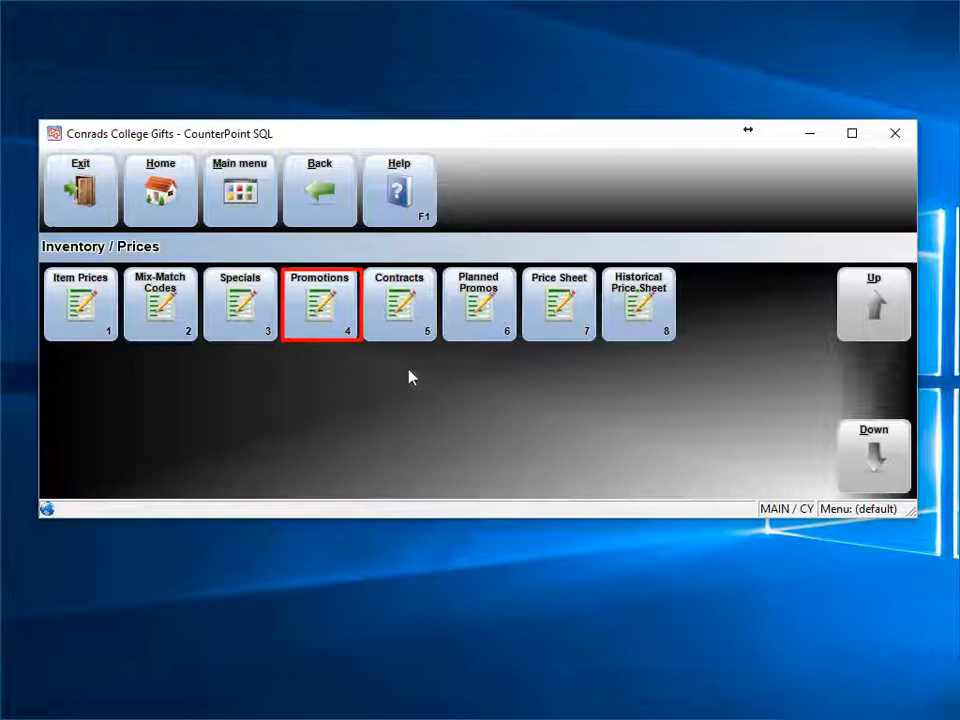
key(Left)
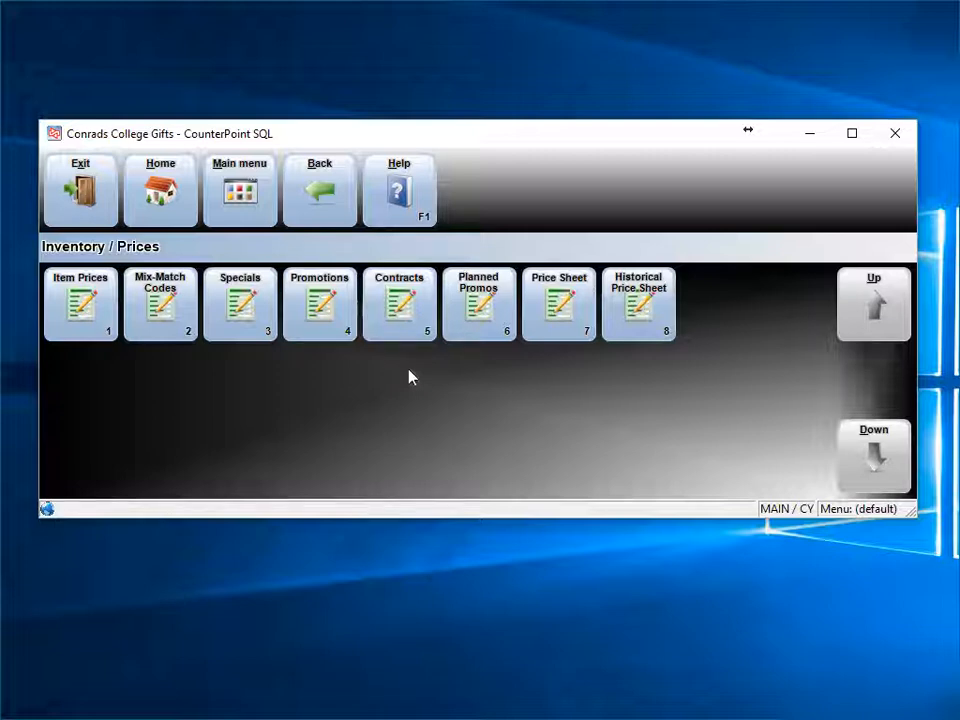
Create promotion group JULY SALE described as July 2017 Sale, leaving begin and end dates blank.
click(330, 315)
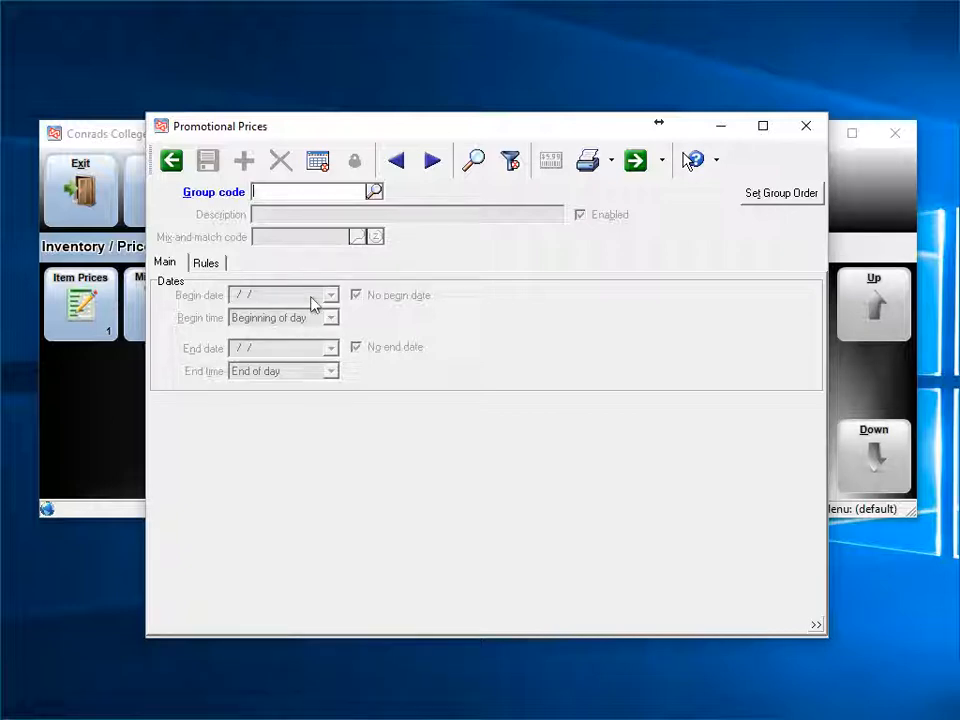
text(JULY SALE)
key(Return)
text(Jul)
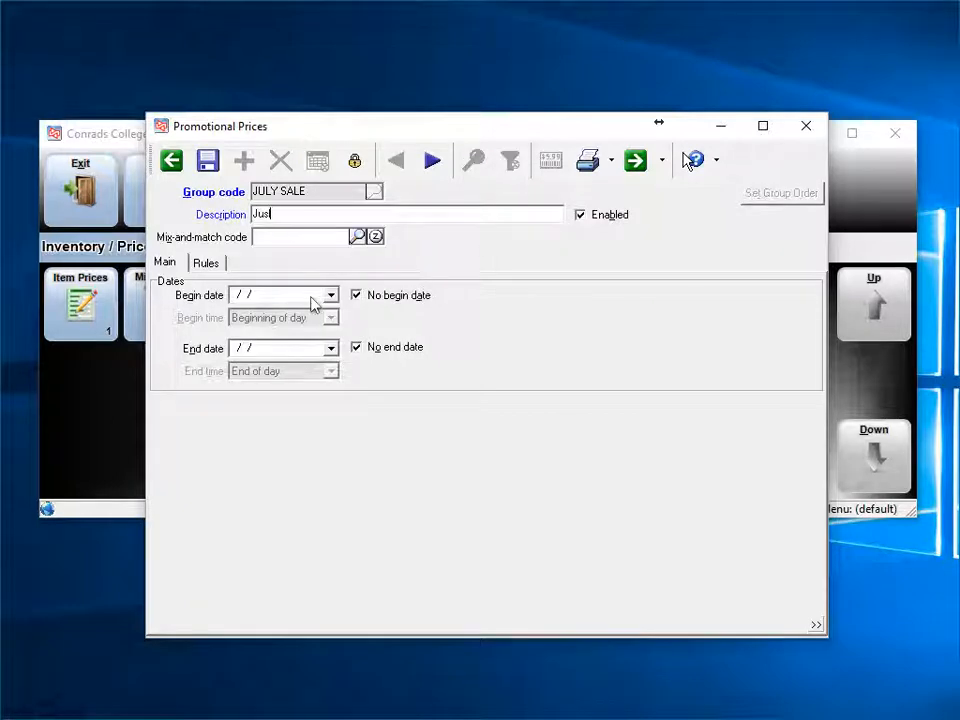
text(y 2017 Sal)
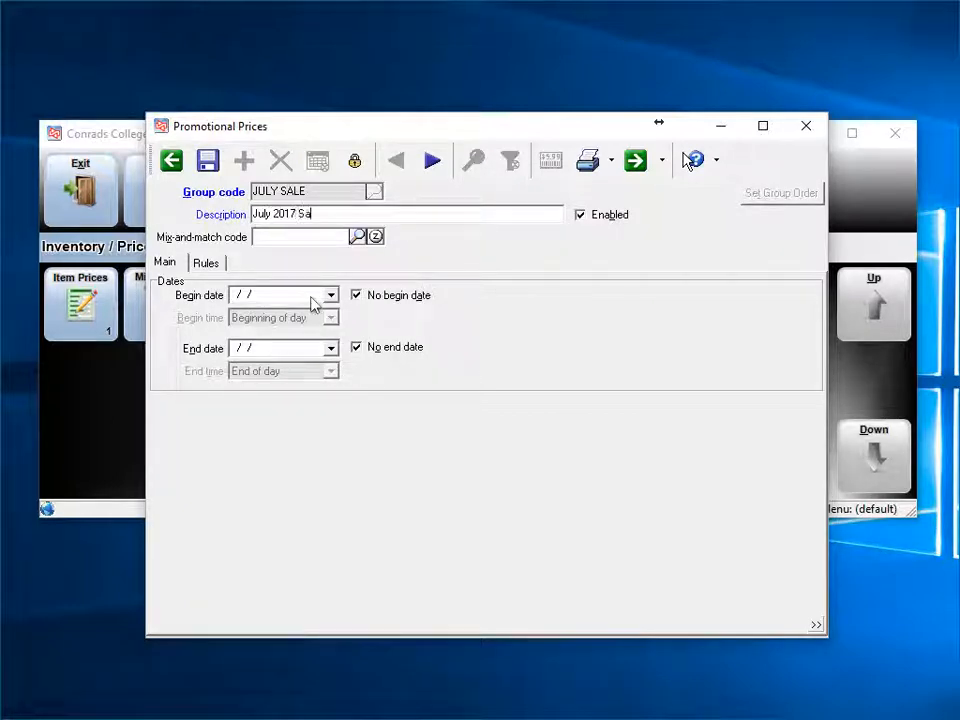
text(e)
key(Tab)
click(290, 295)
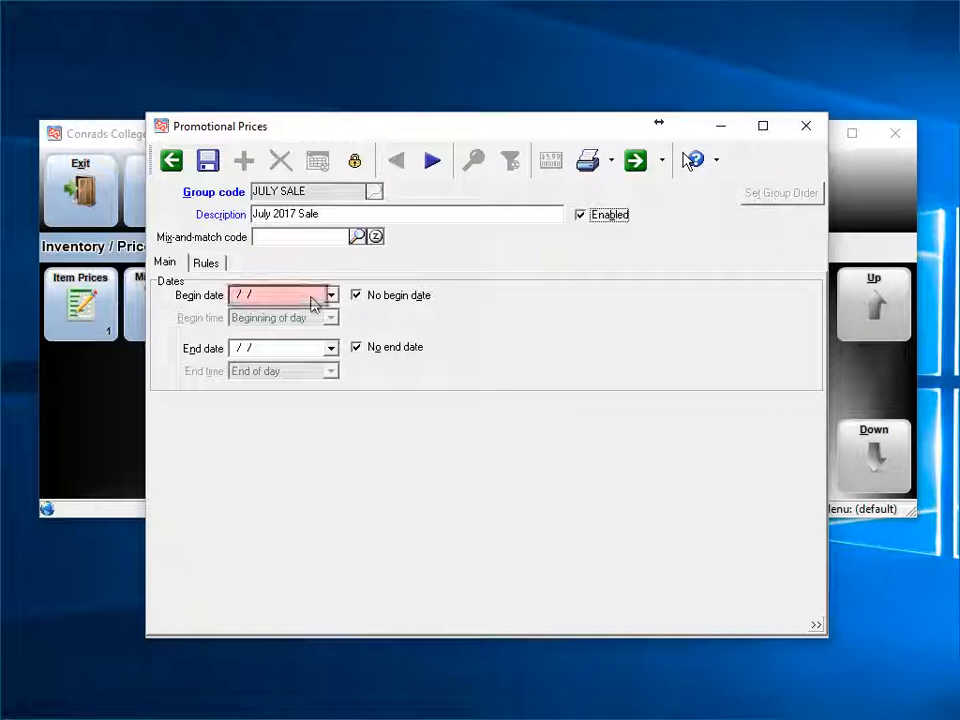
key(Tab)
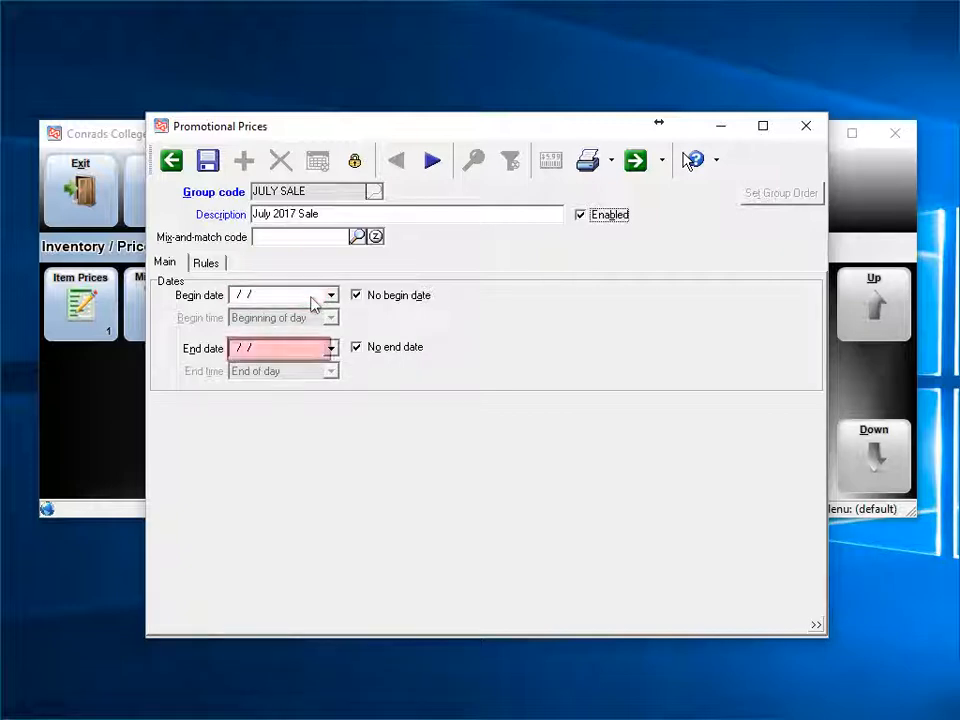
key(Tab)
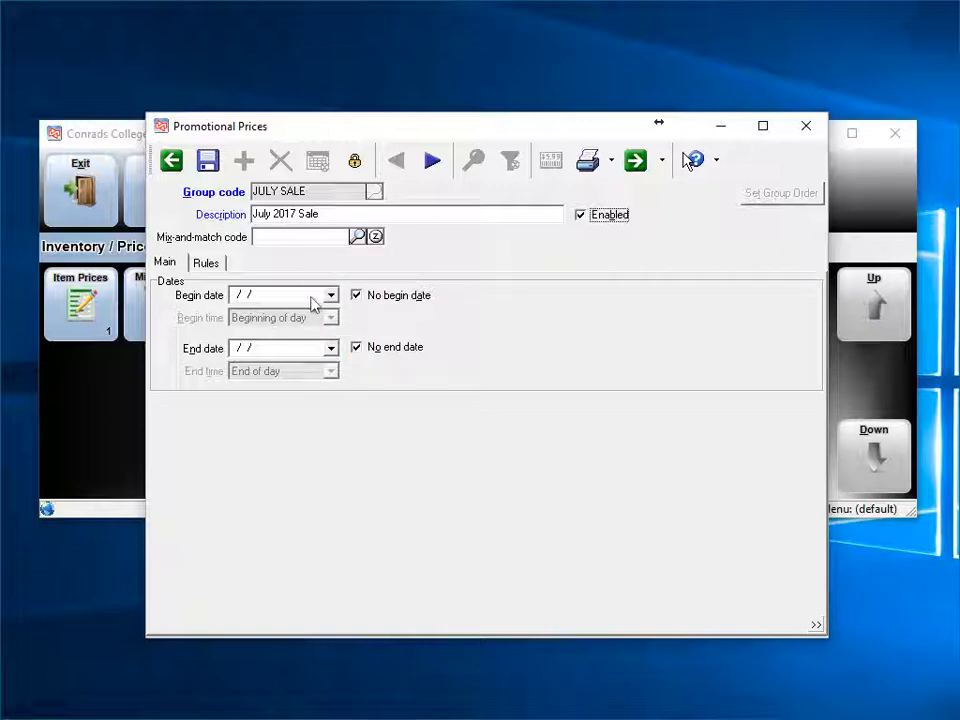
click(206, 262)
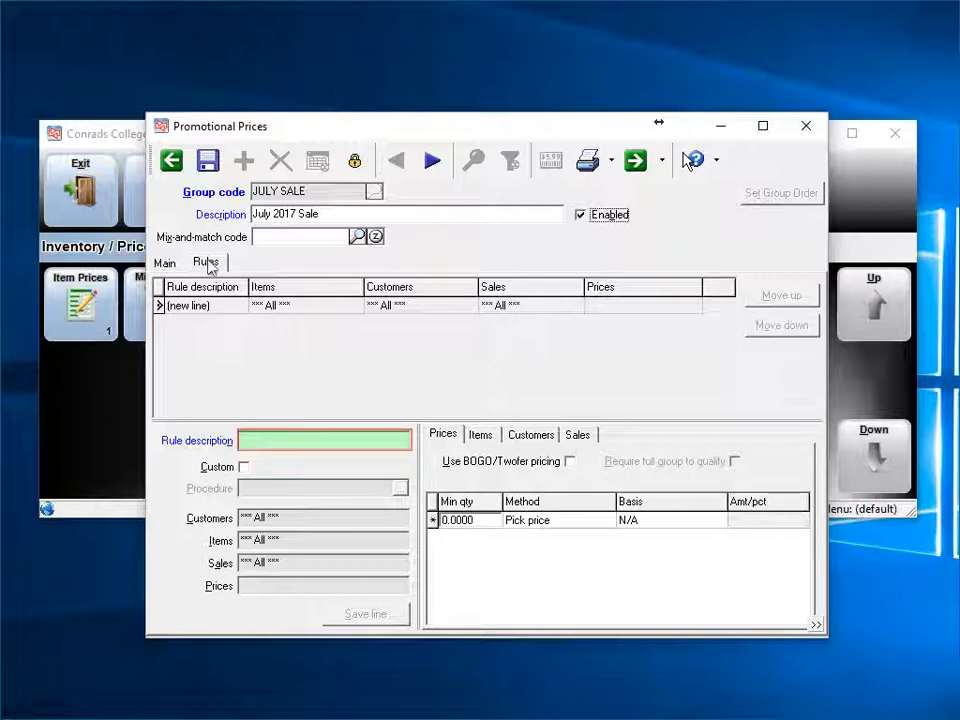
key(Tab)
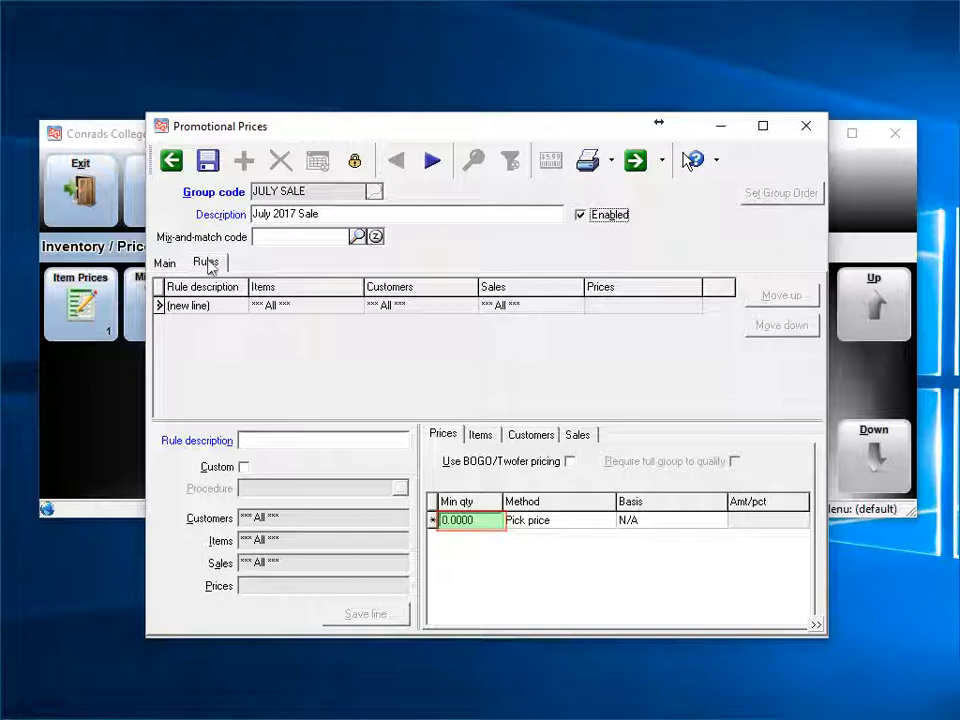
key(Tab)
key(alt+Down)
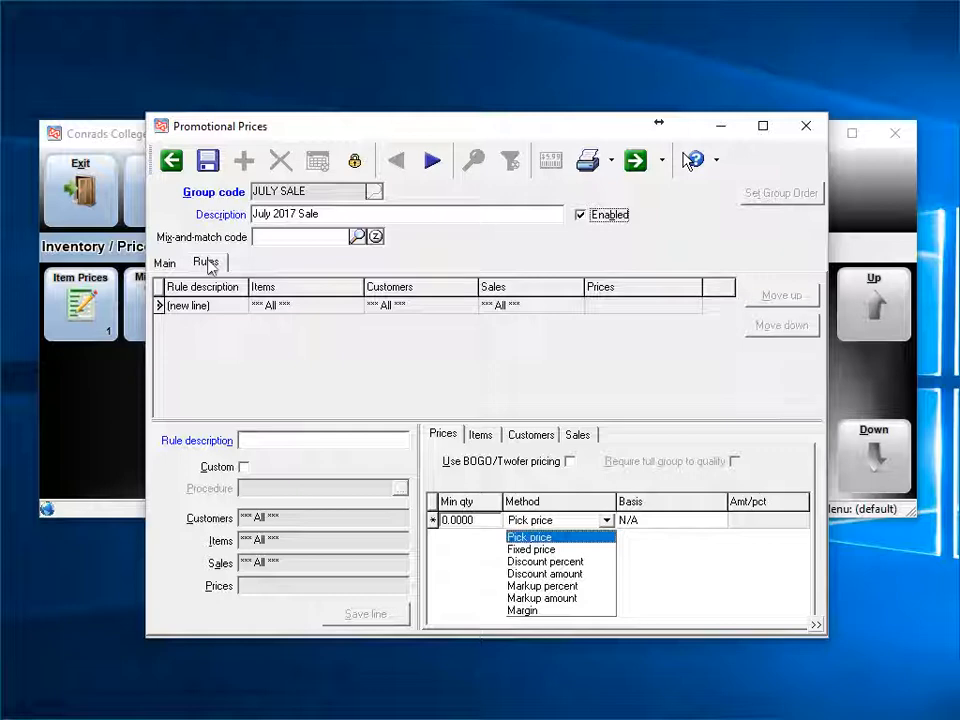
key(Tab)
key(alt+Down)
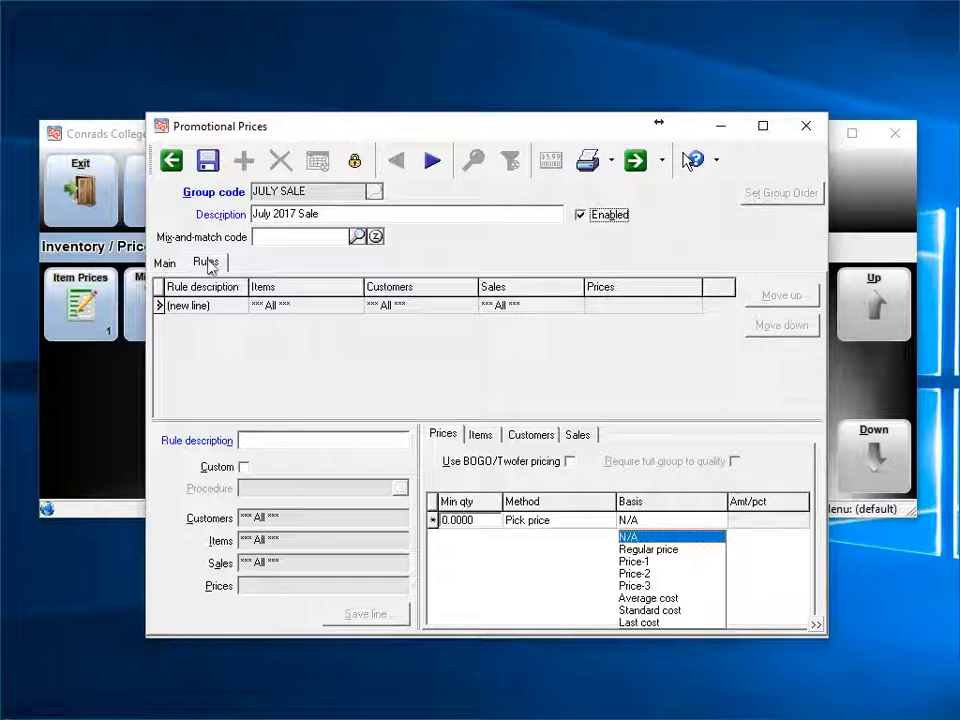
key(shift+Tab)
key(alt+Down)
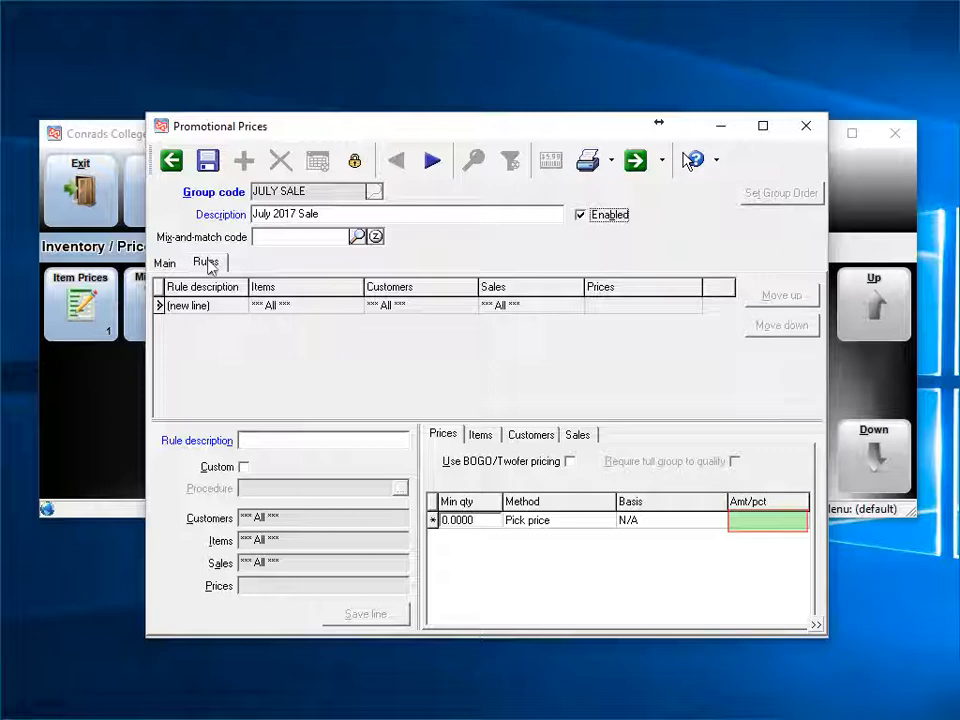
Replace the rule's Description item condition with an Ecommerce item condition.
click(480, 435)
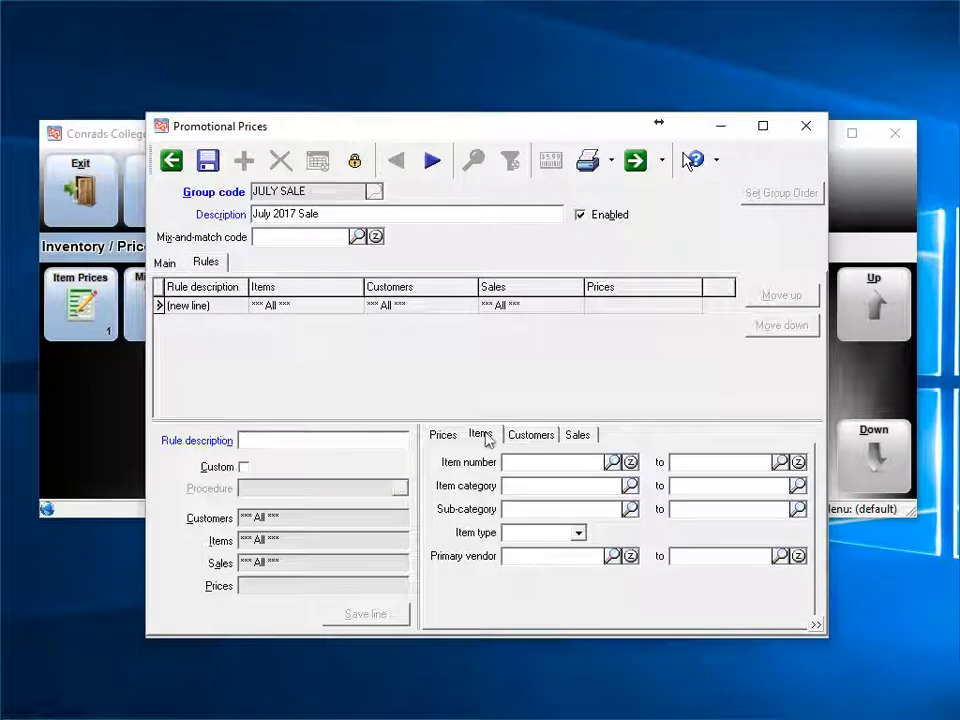
right_click(478, 578)
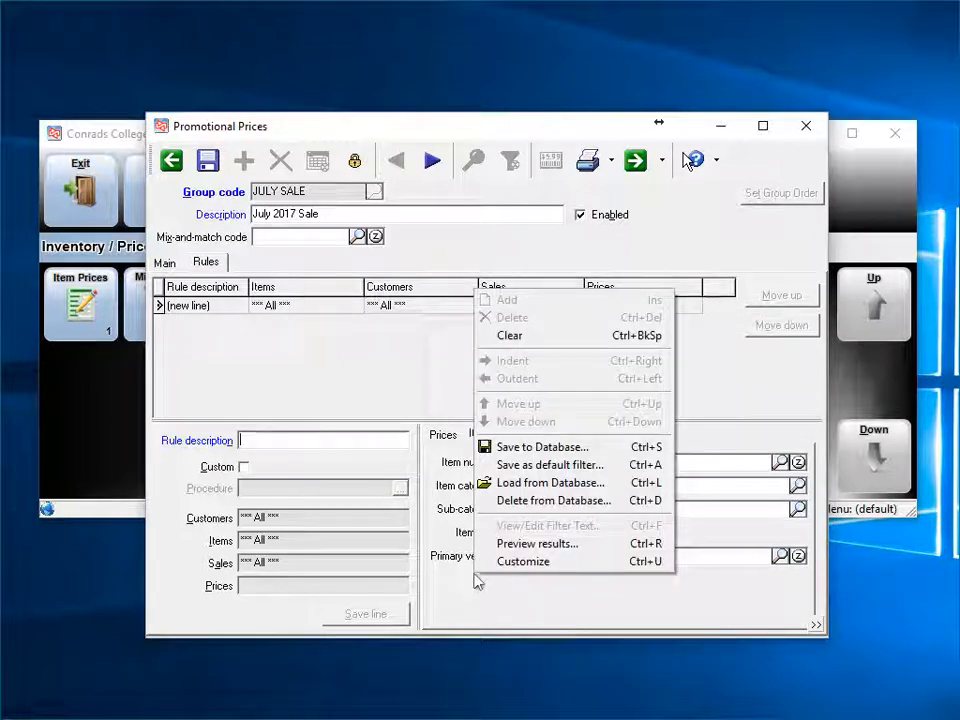
click(523, 561)
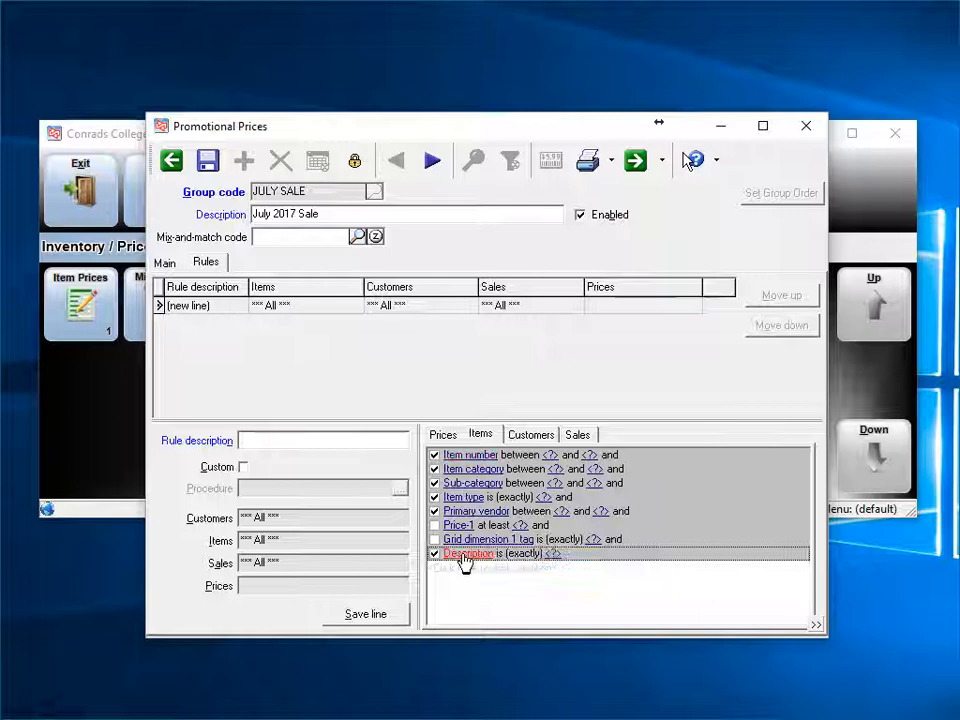
click(465, 556)
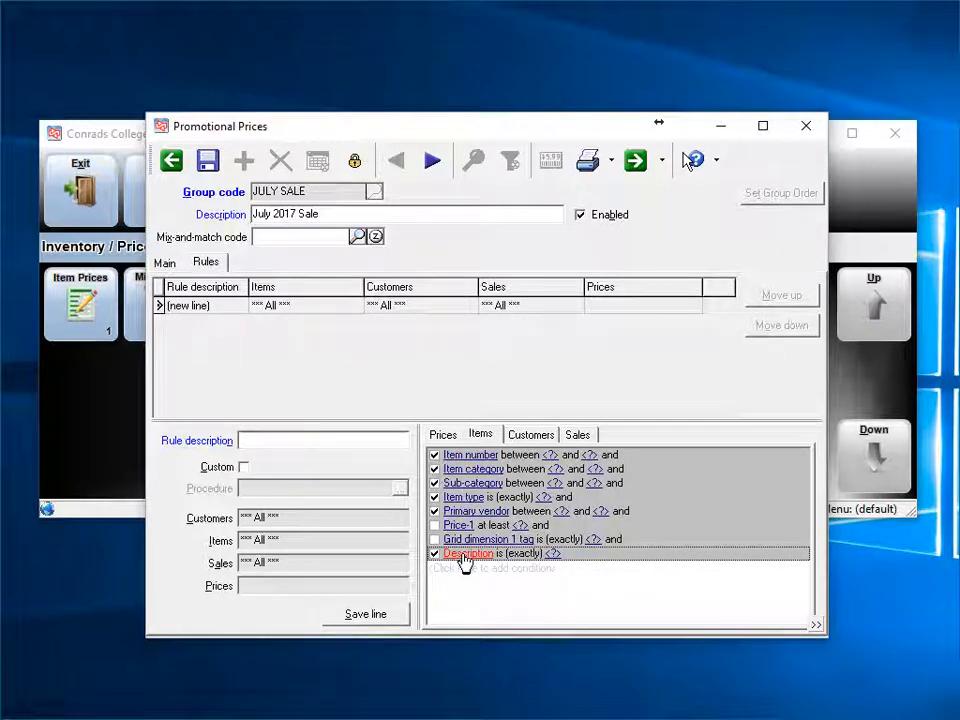
click(467, 554)
click(478, 616)
Set the Ecommerce item criterion to Yes as a simple field.
right_click(525, 589)
click(568, 568)
click(540, 580)
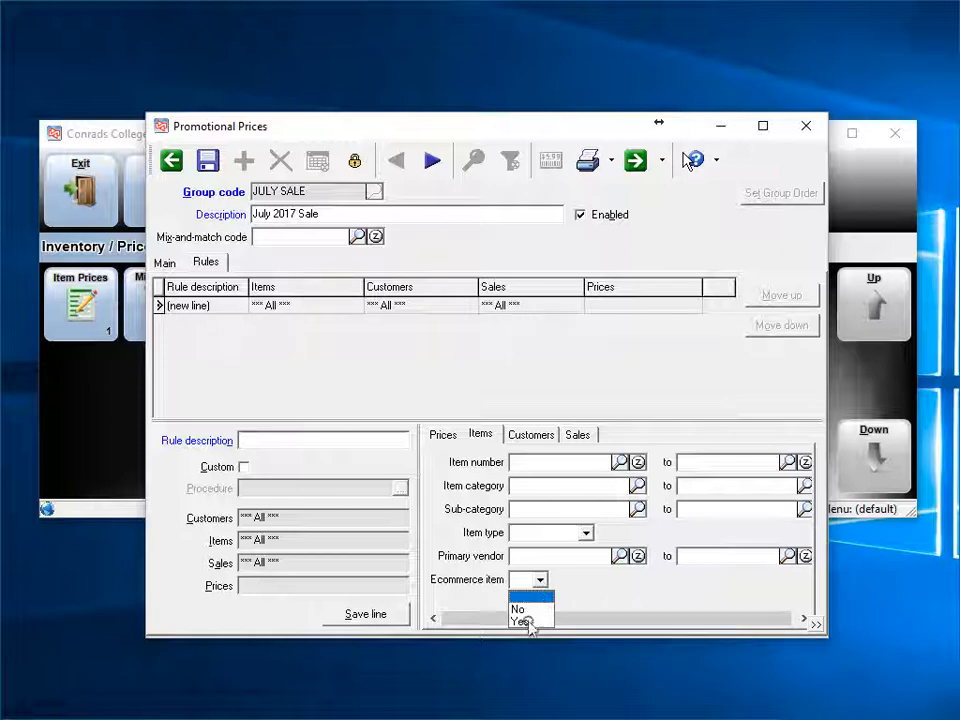
click(520, 622)
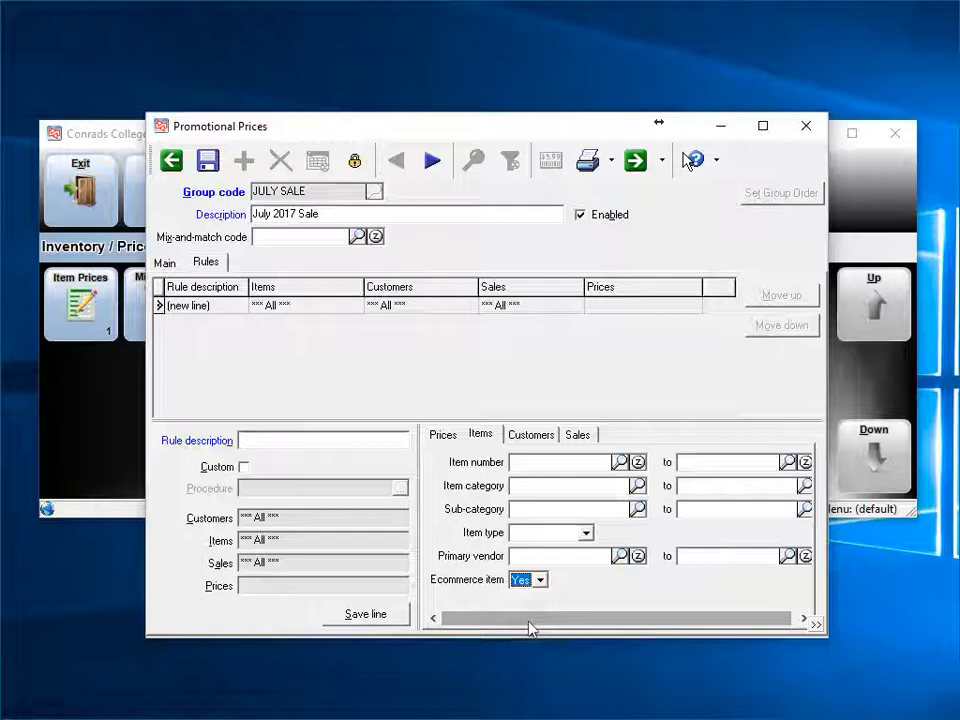
View the rule's customer criteria, then its sales criteria with store and day-of-week conditions.
click(531, 434)
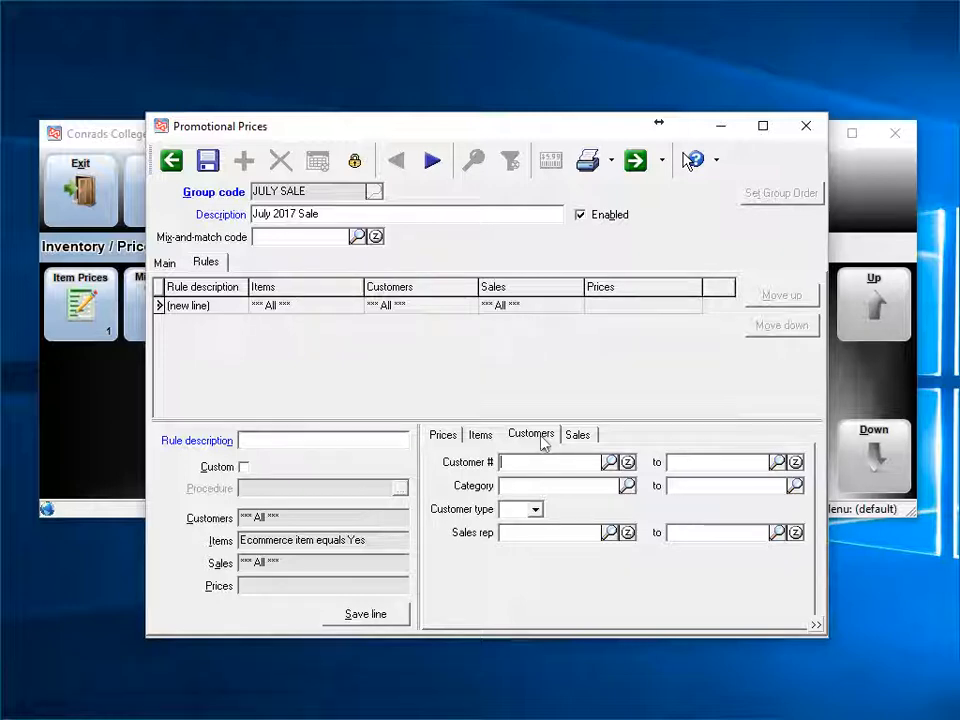
click(577, 434)
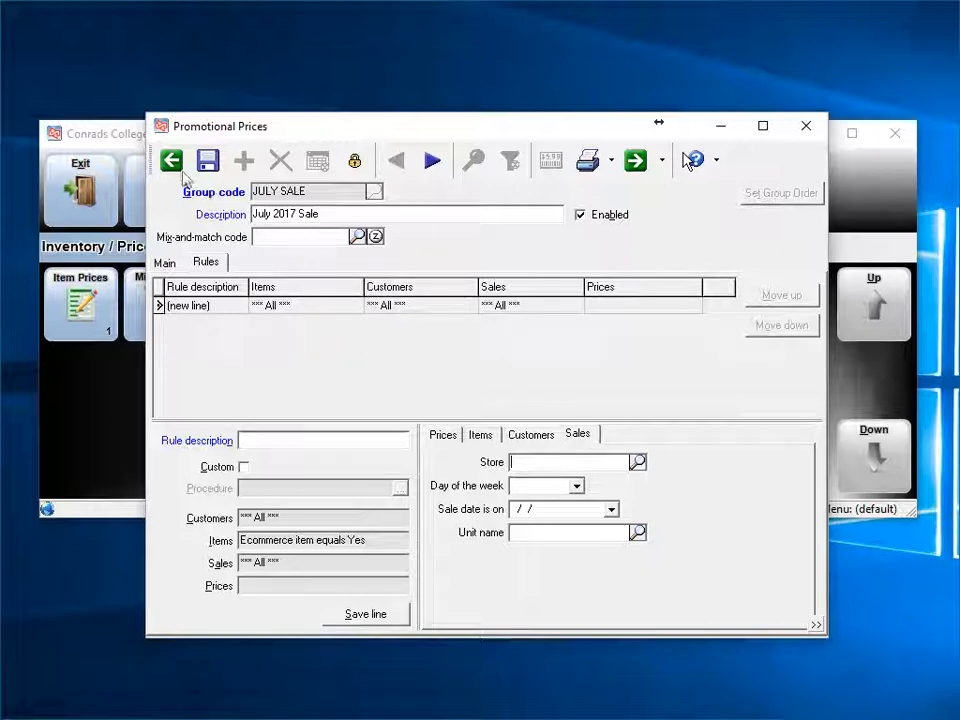
Look up the BOOK SALE promotion group and show its three quantity-discount rules.
key(ctrl+f)
text(BOOK SALE)
key(Return)
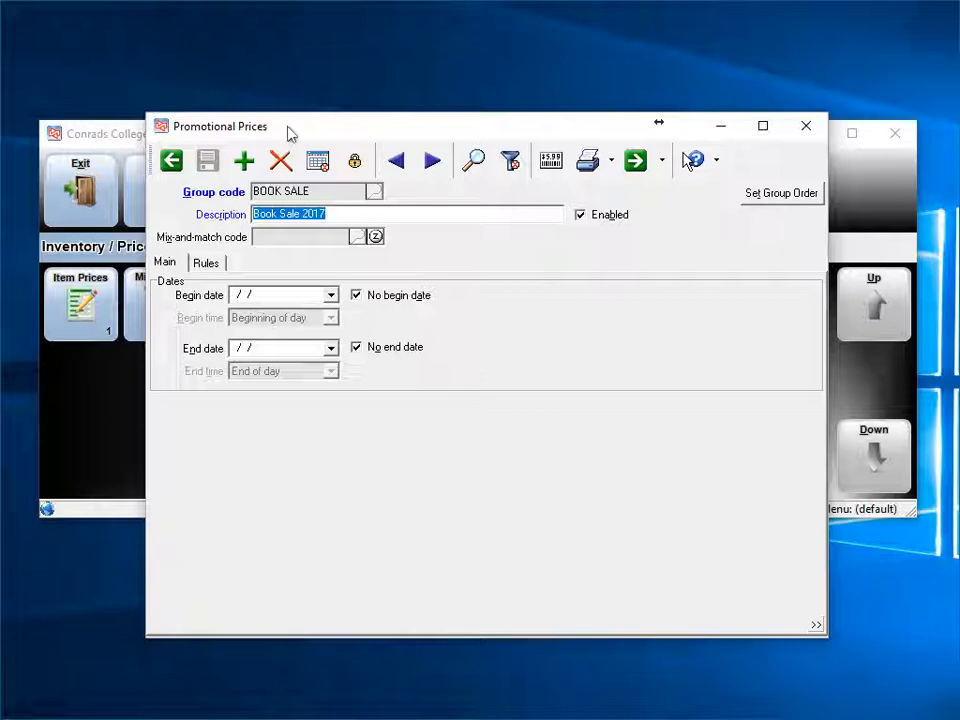
click(206, 263)
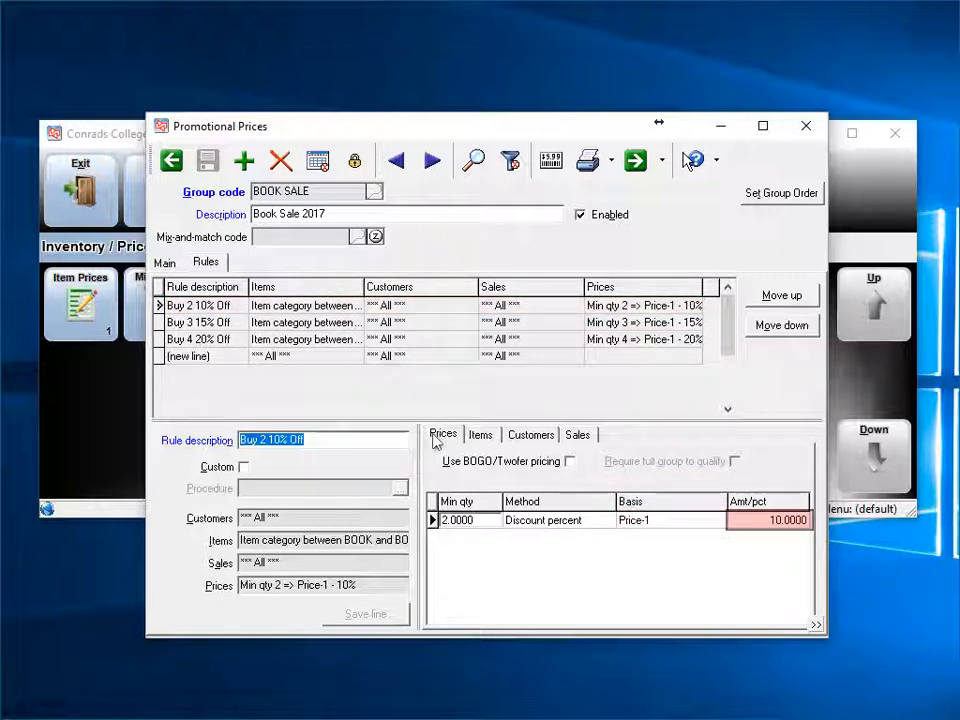
click(480, 435)
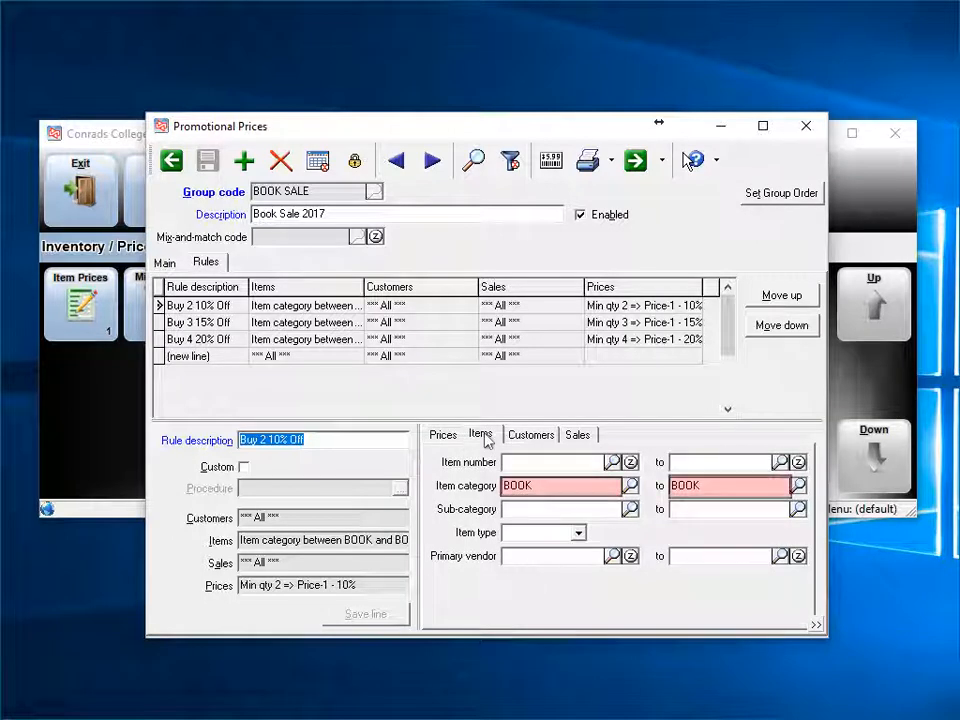
click(531, 435)
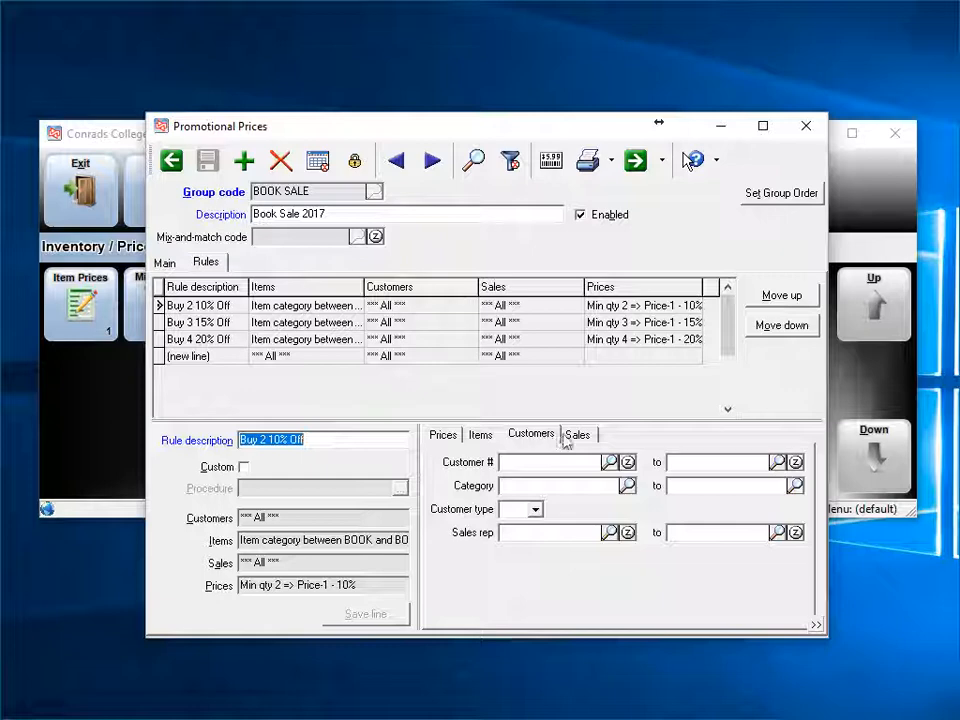
click(580, 434)
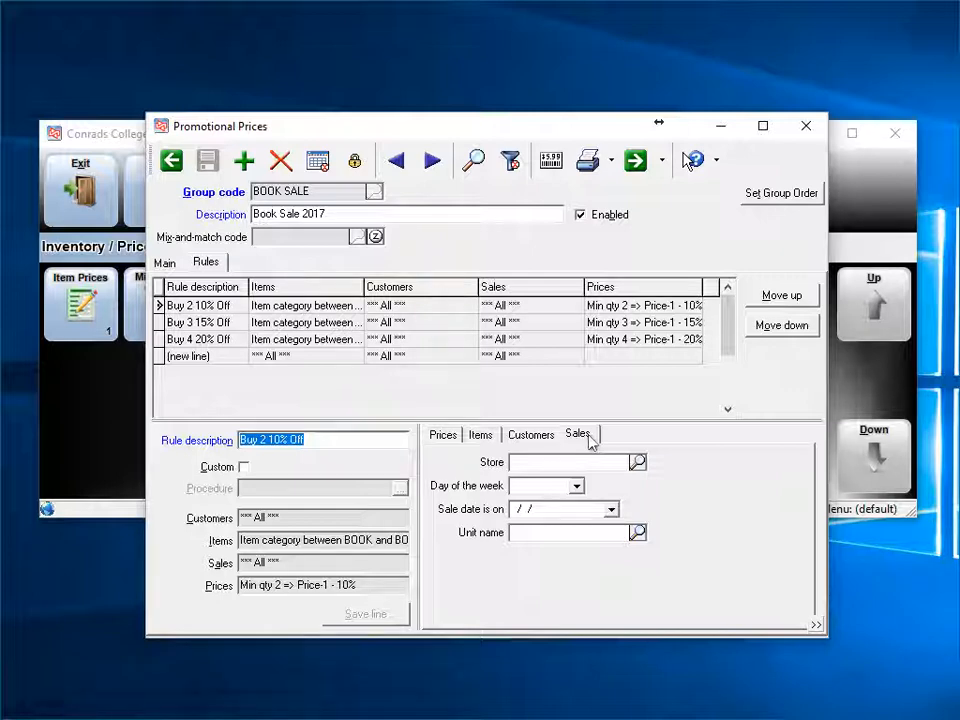
click(443, 434)
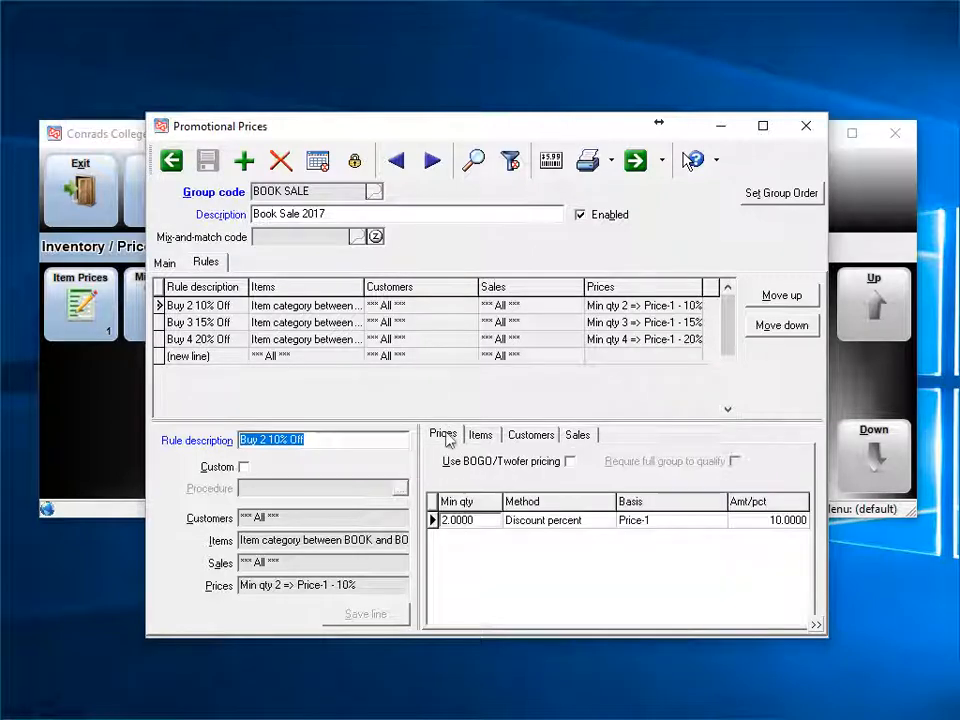
click(200, 322)
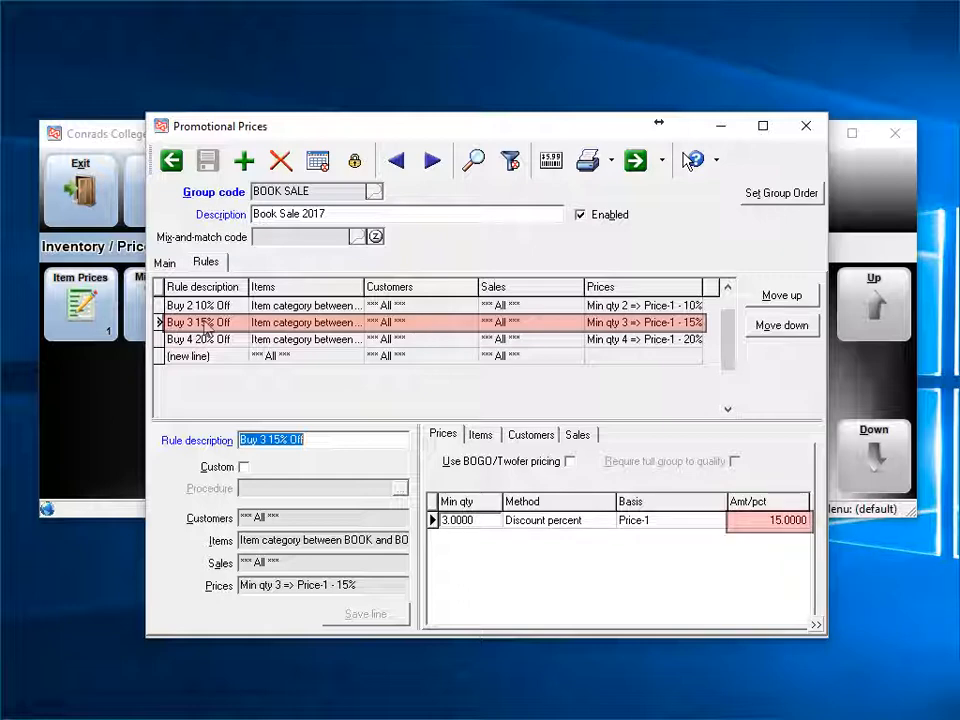
click(200, 340)
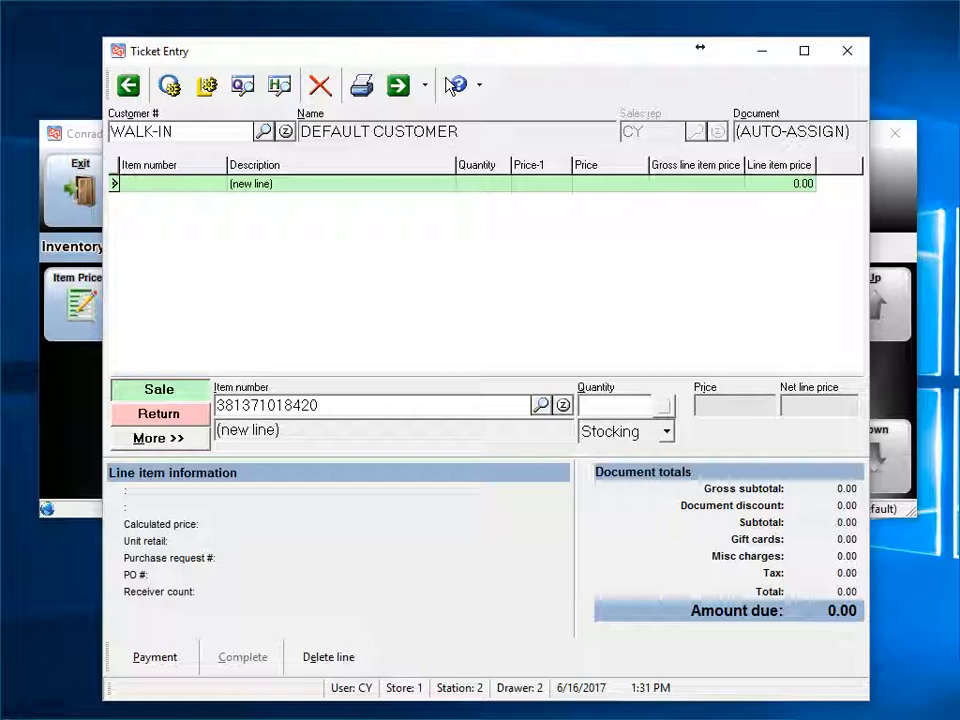
Add the scanned LINCOLN IN THE BARDO to the ticket and review its Price-1, charged and line prices.
key(Return)
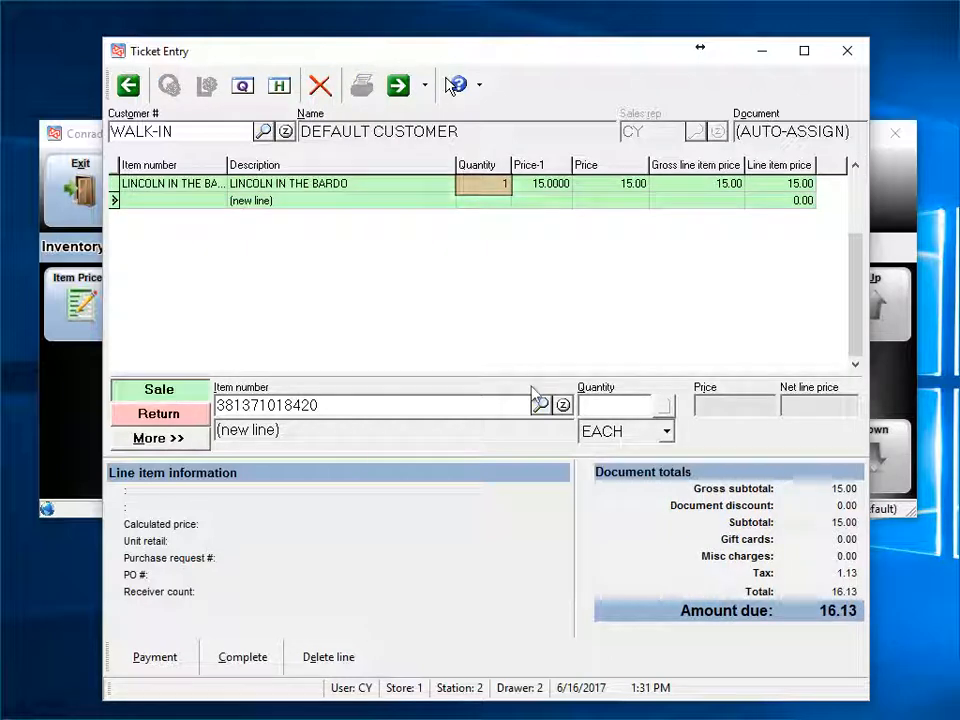
key(Tab)
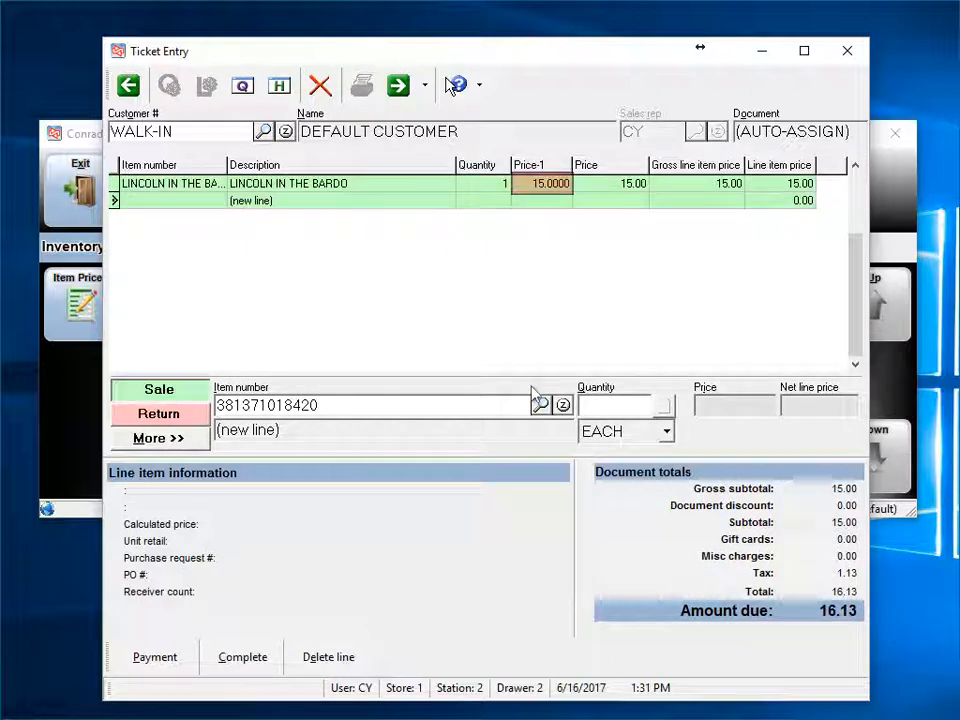
key(Tab)
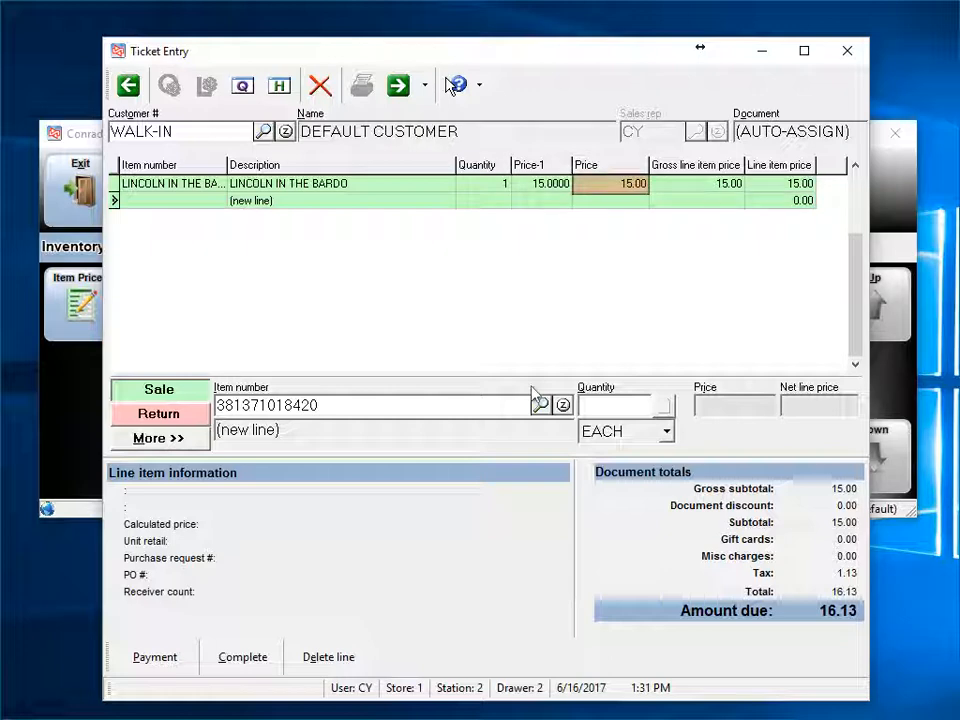
key(Tab)
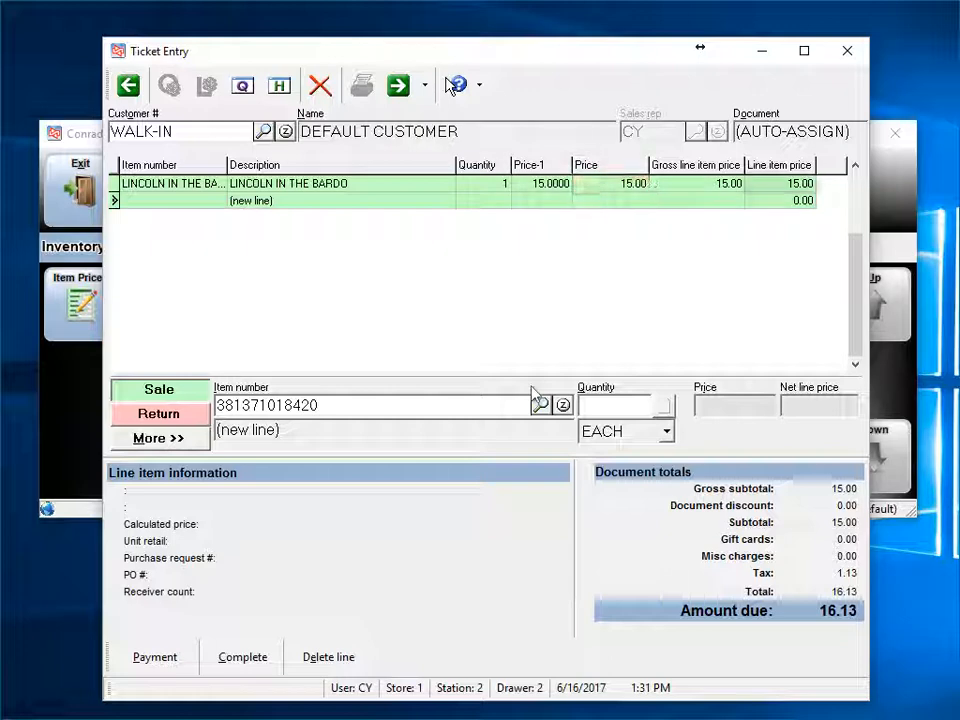
key(Tab)
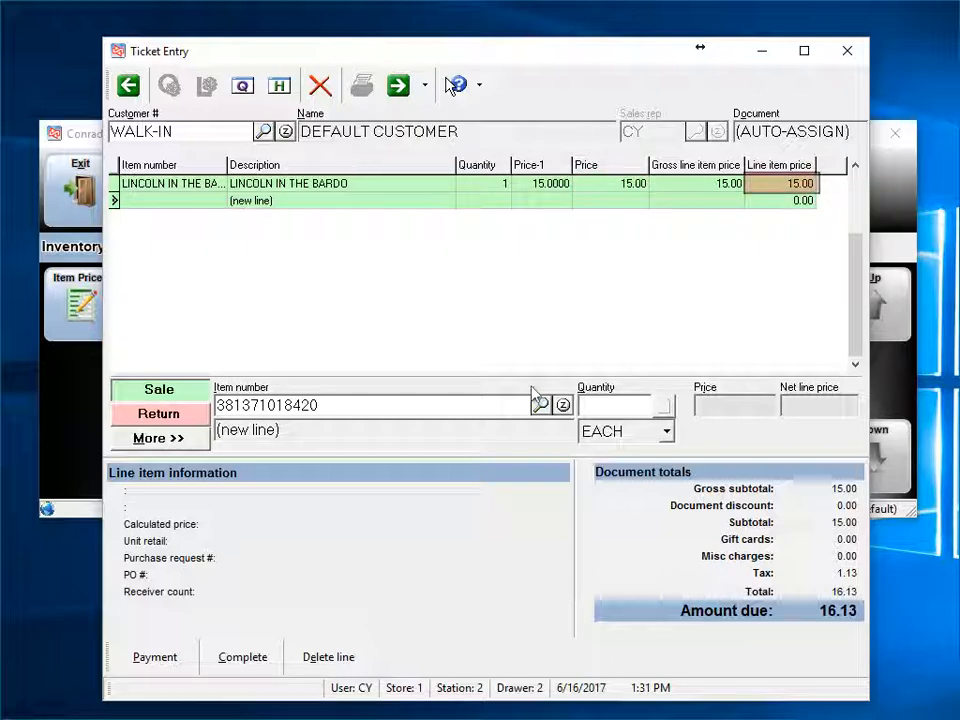
key(Tab)
Add second and third copies of the book so each prices at 13.50.
key(Return)
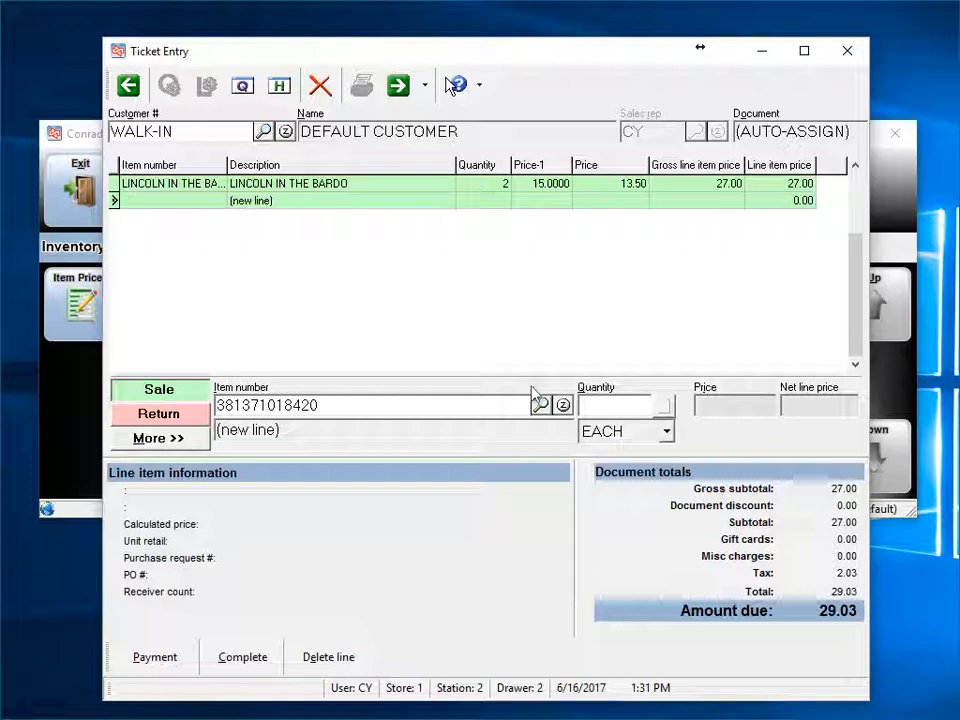
key(Return)
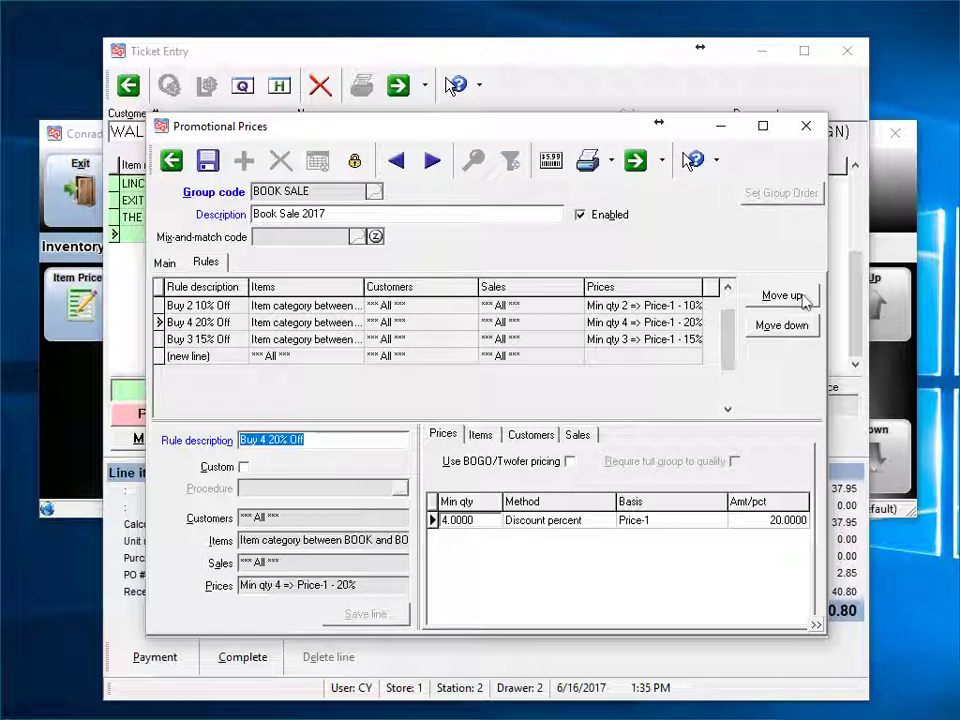
Move Buy 4 20% Off to the top and Buy 3 15% Off above Buy 2 10% Off.
click(790, 296)
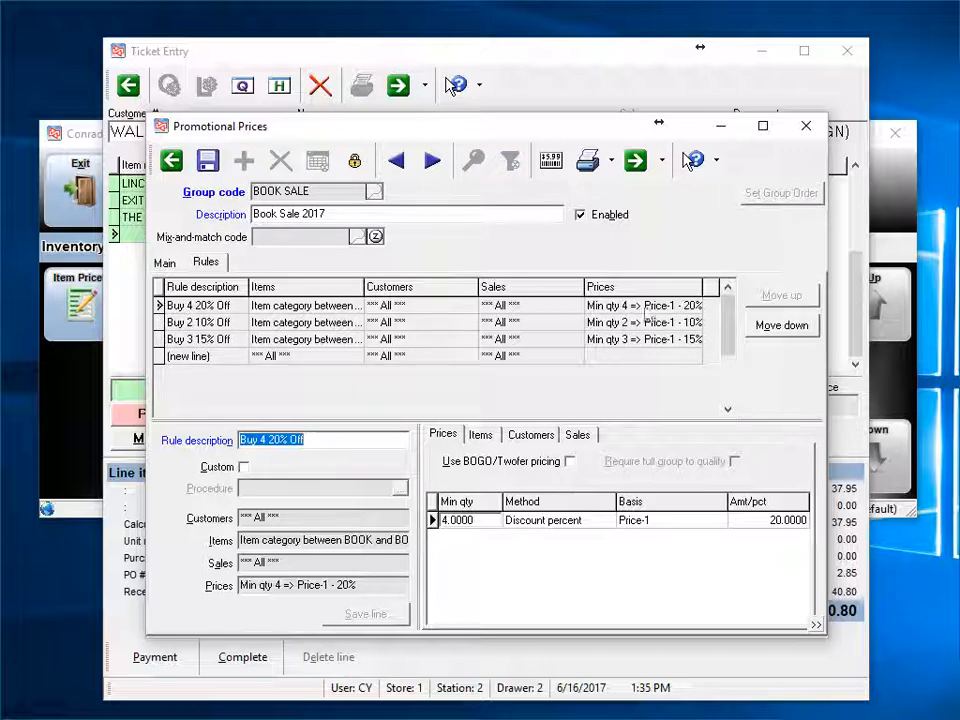
click(257, 340)
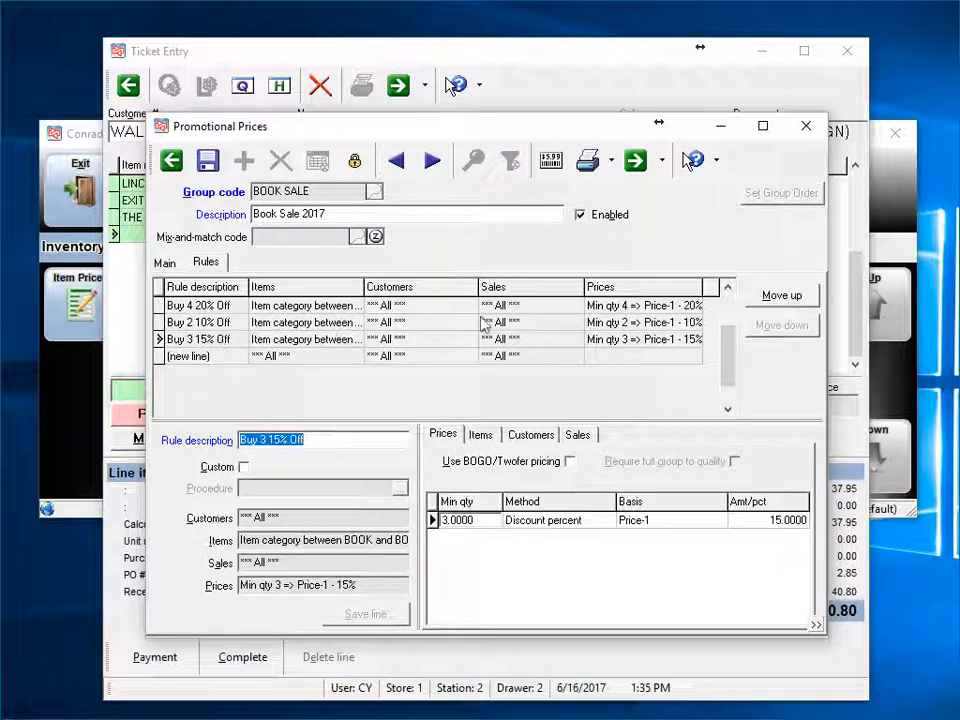
click(782, 296)
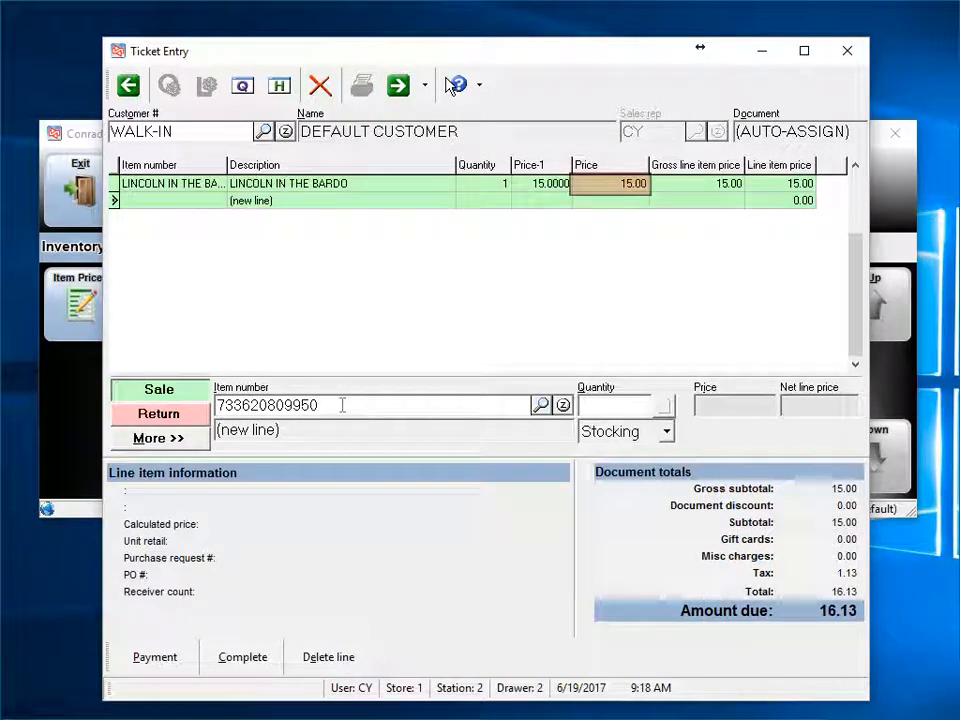
Add EXIT WEST to the ticket alongside LINCOLN IN THE BARDO.
key(Return)
text(089836183125)
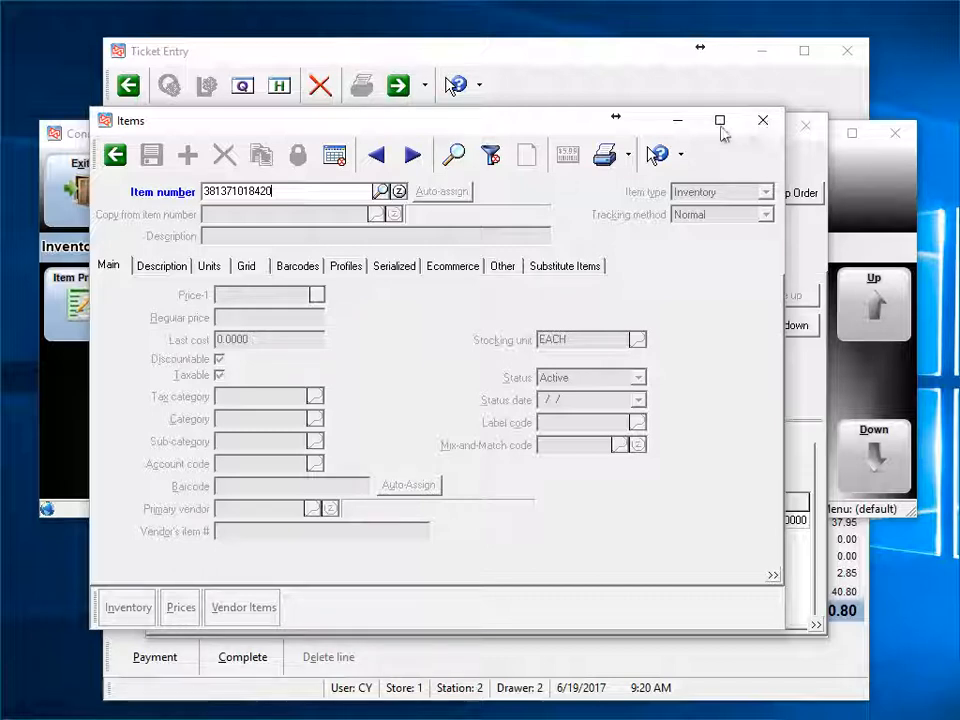
Unlock BOOK SALE, assign mix-and-match code BOOK SALE and save the promotion.
key(Tab)
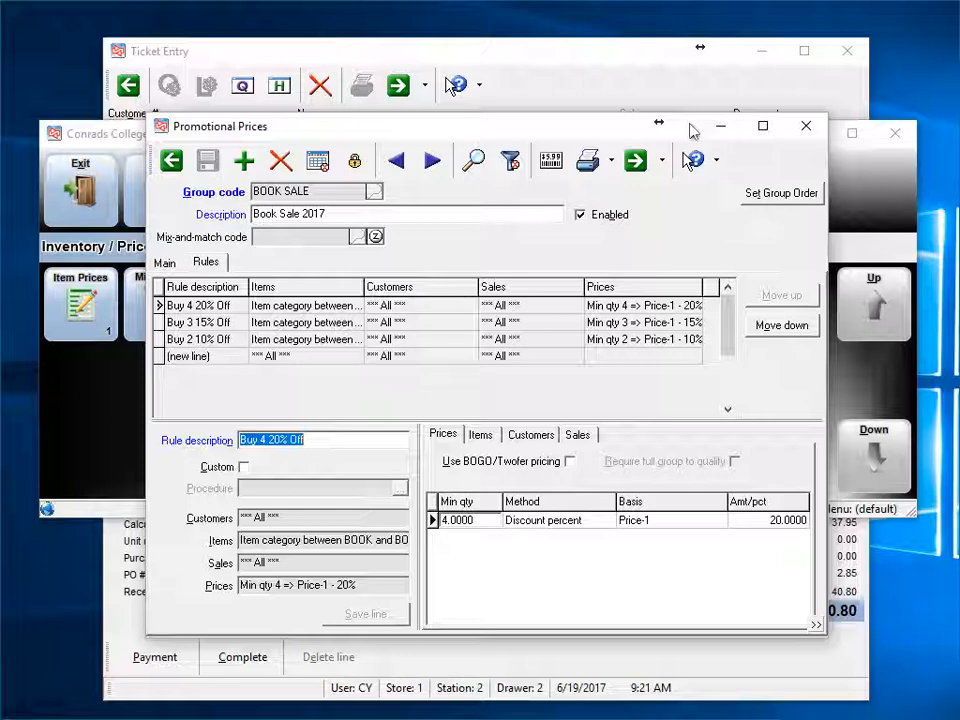
click(353, 161)
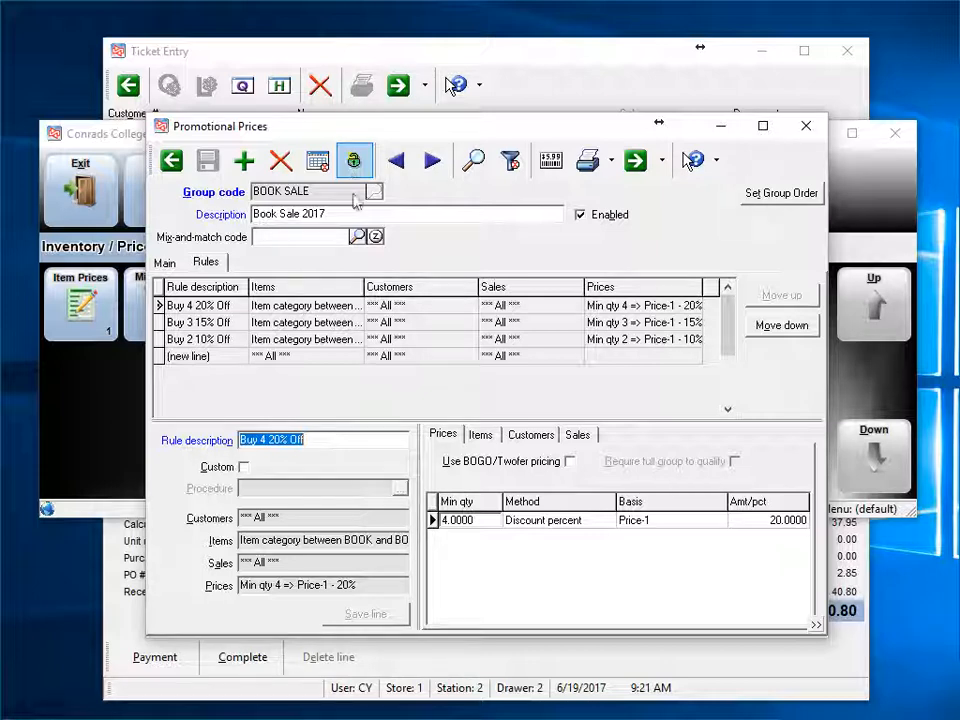
click(358, 236)
click(335, 349)
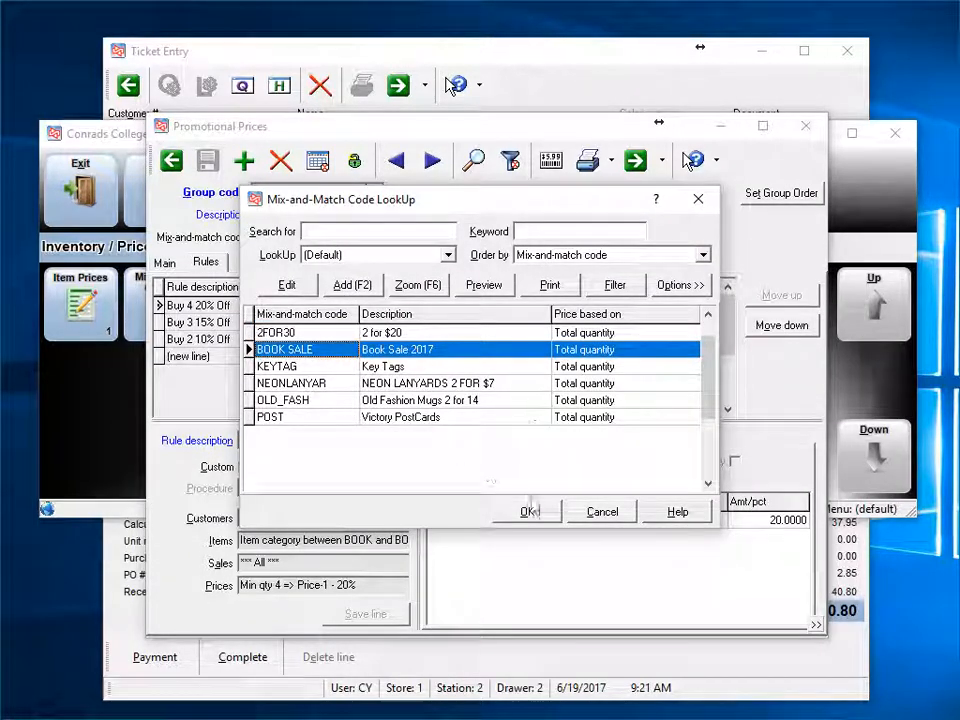
click(527, 511)
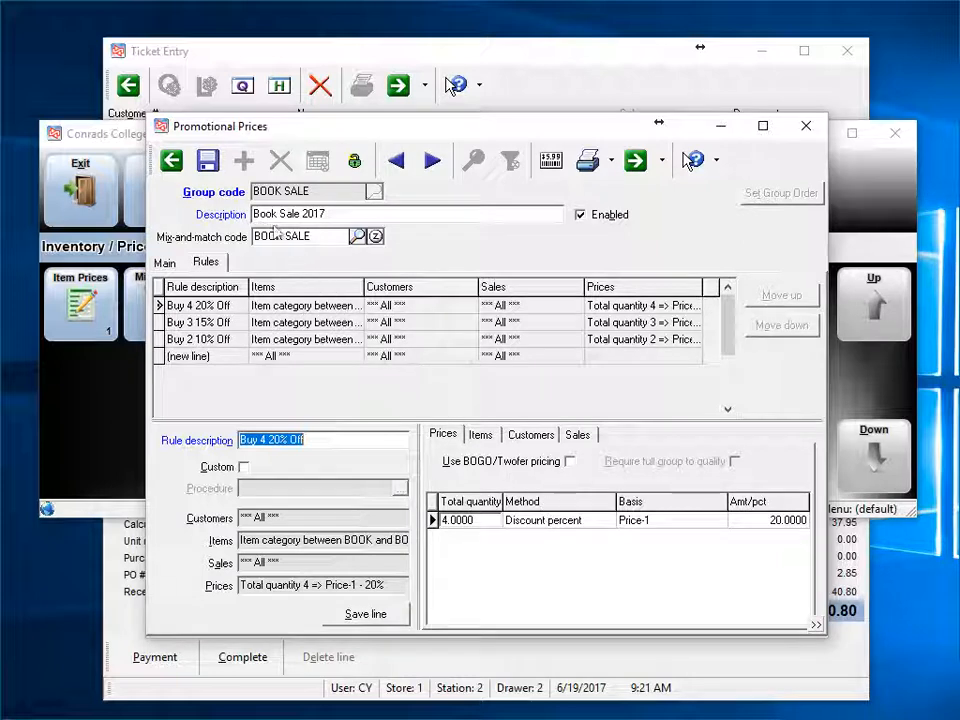
click(207, 160)
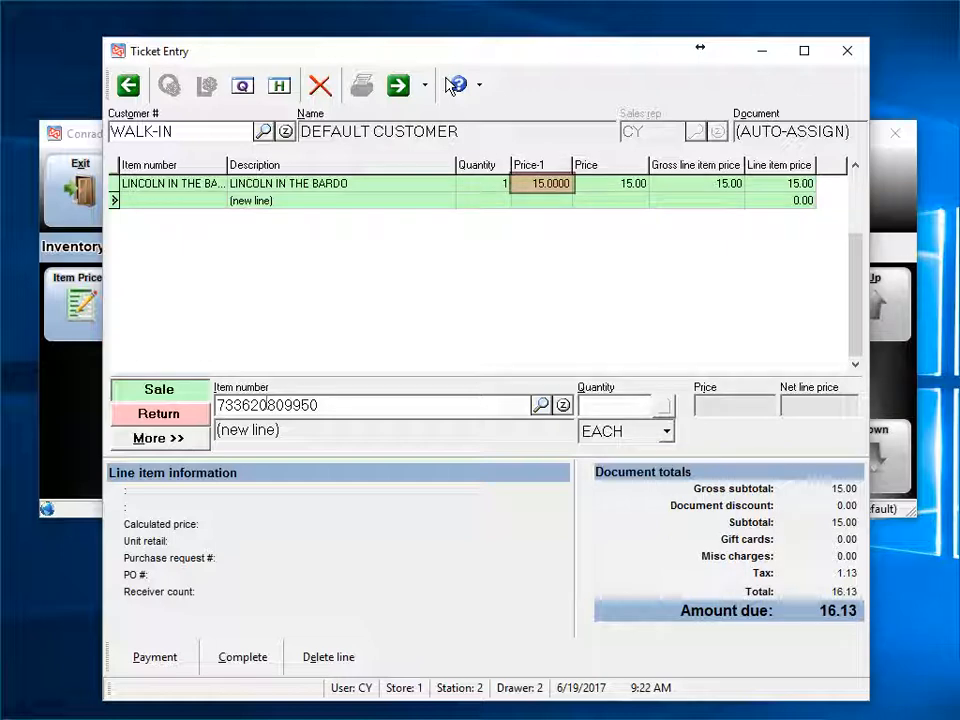
Add EXIT WEST and THE IDIOT to the ticket so mix-and-match pricing brings the amount due to 34.68.
key(Tab)
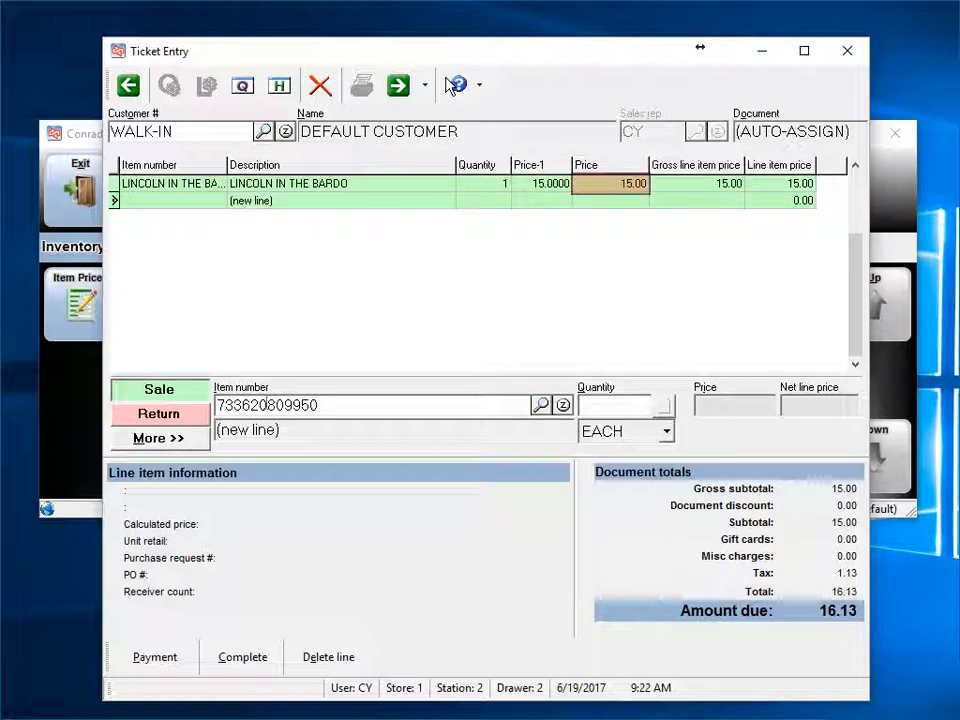
text(089836183125)
key(Return)
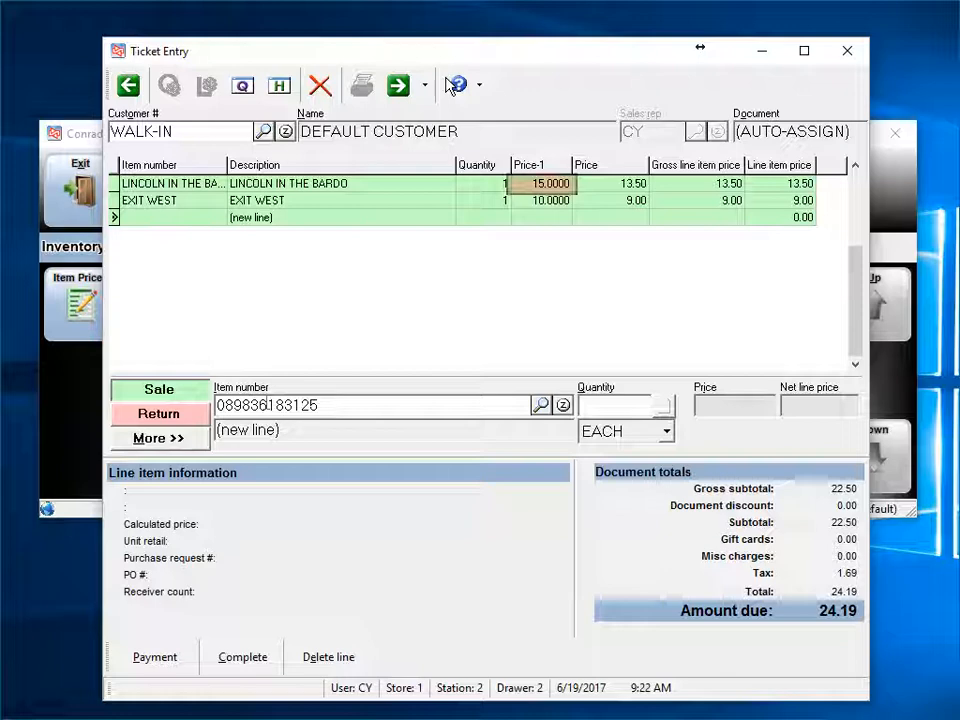
key(Tab)
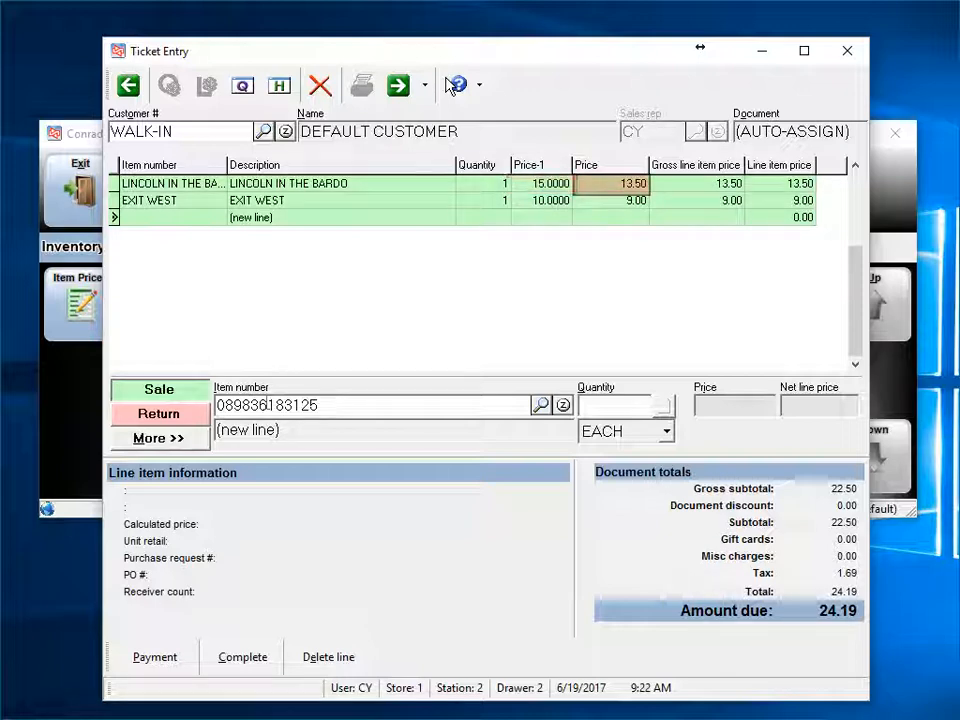
key(Down)
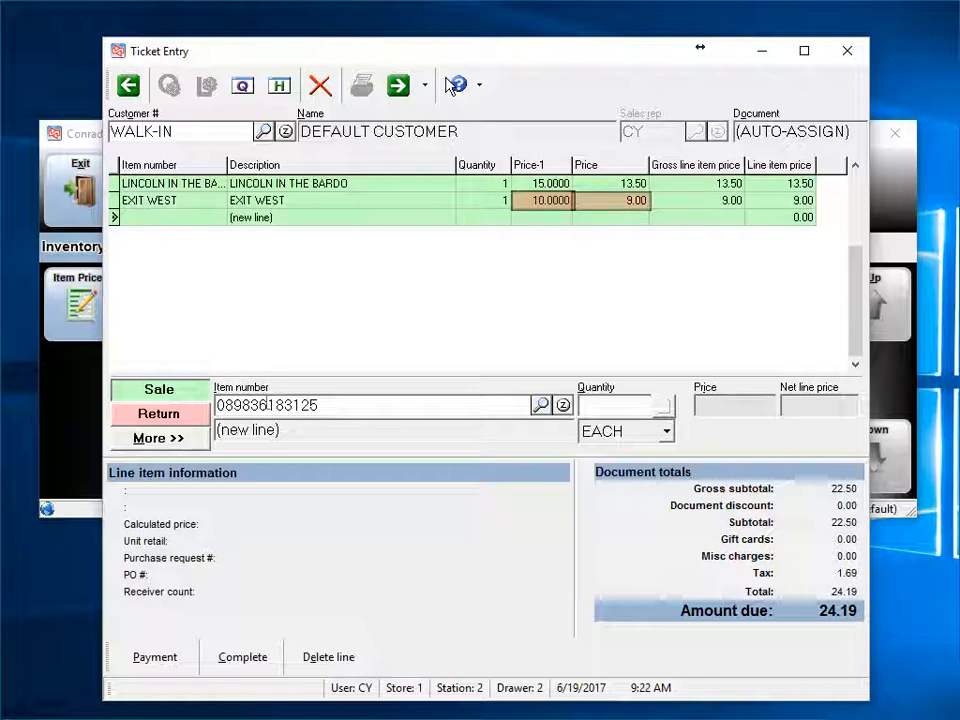
key(Tab)
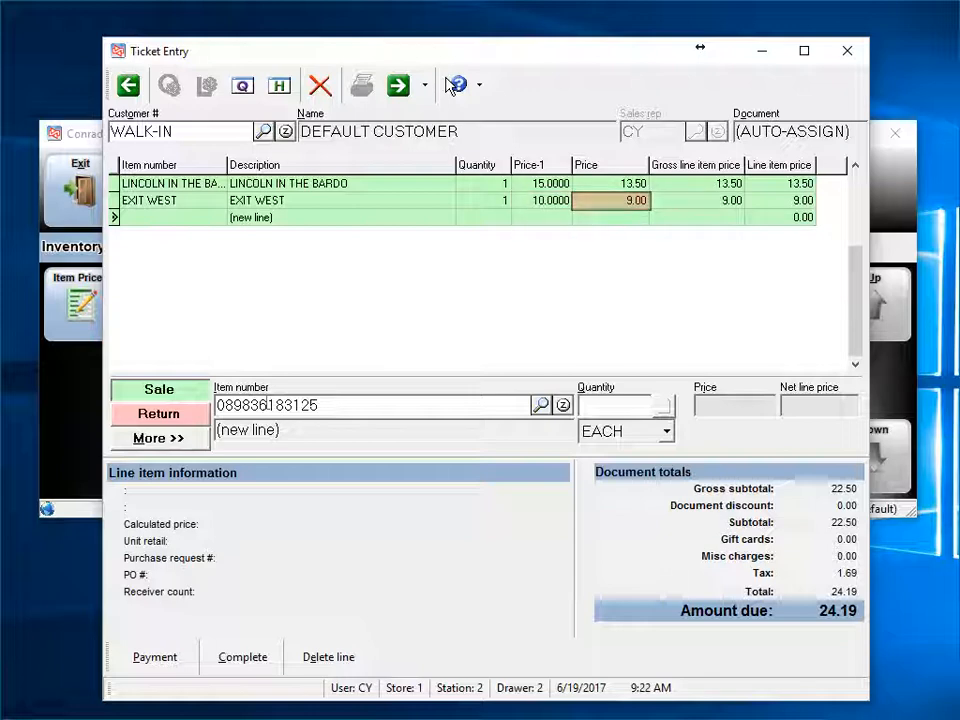
text(305730154987)
key(Return)
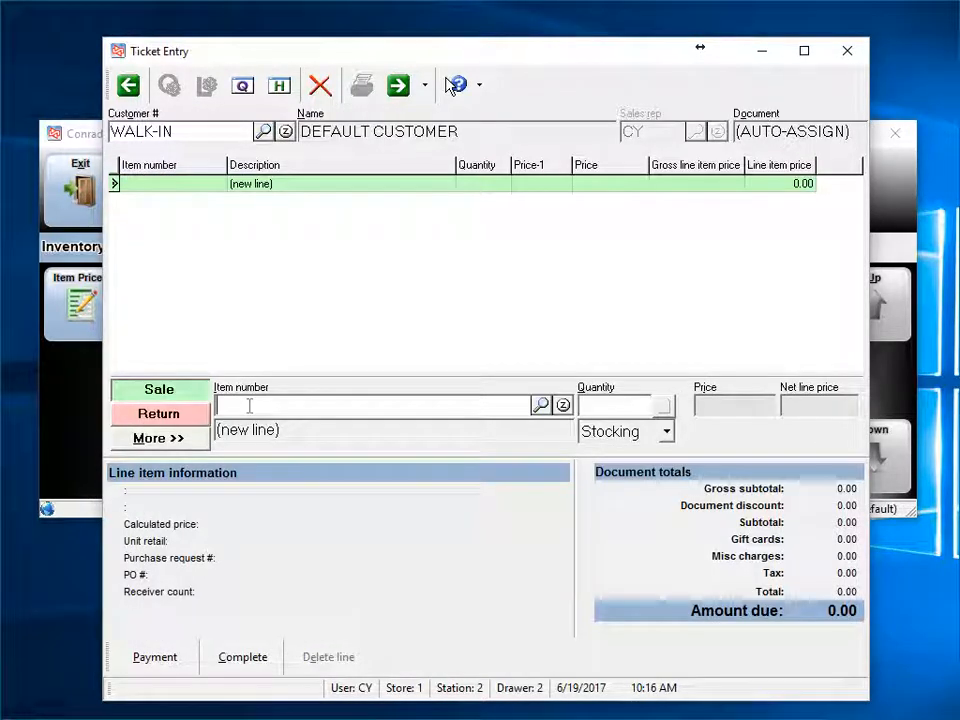
text(4PT-LPF-1-D)
Add folder 4PT-LPF-1-D in BLACK, SILVER and RED, the second one ringing at 2.48.
key(Return)
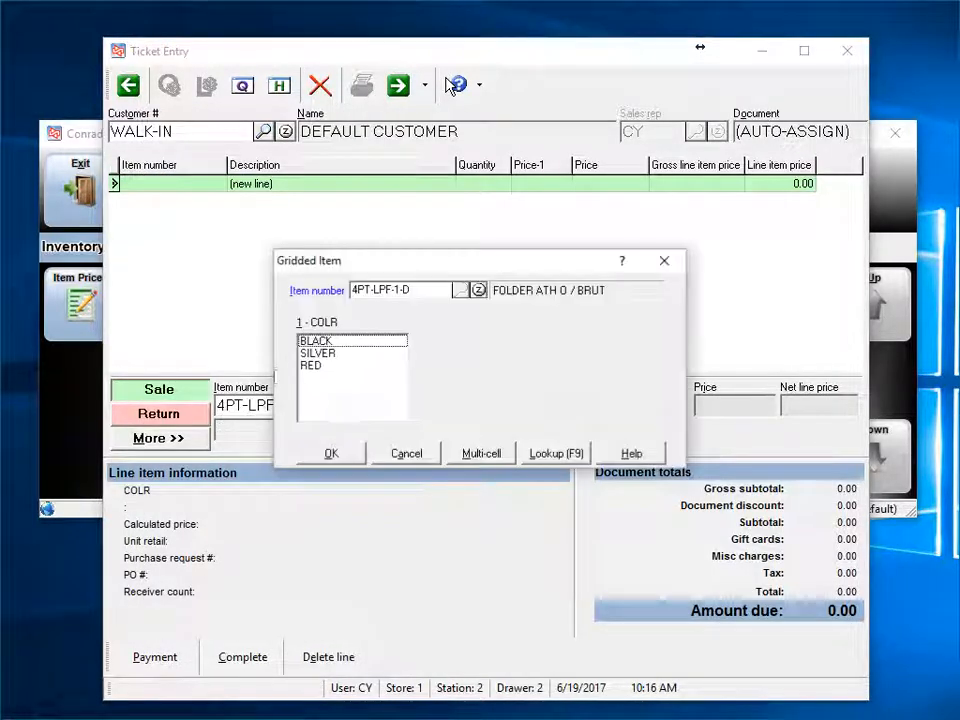
click(316, 341)
click(332, 453)
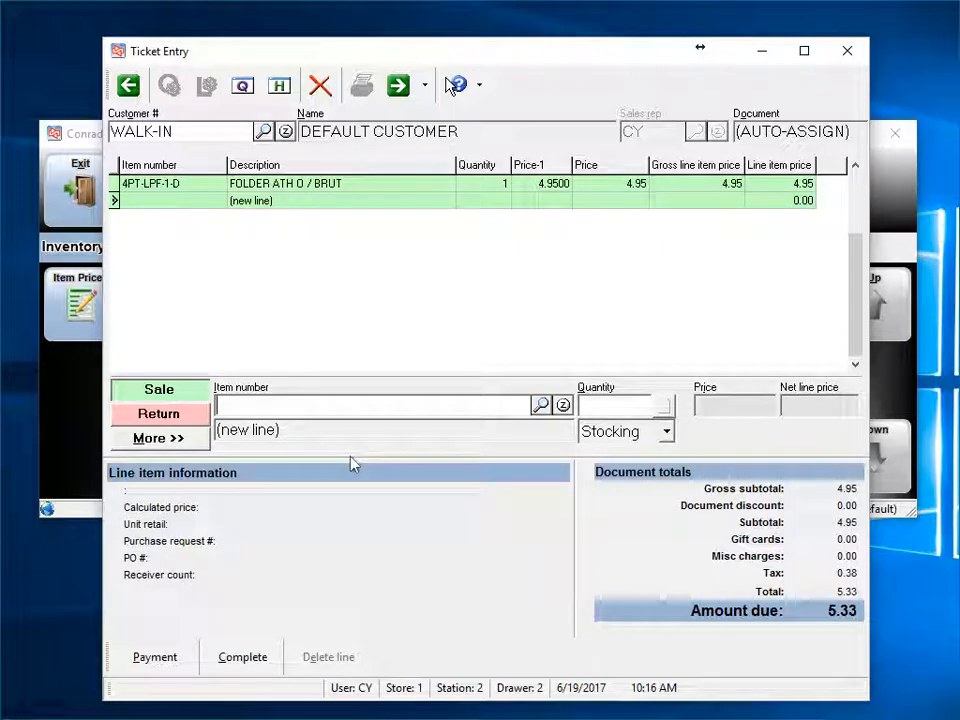
text(4PT-LPF-1-D)
key(Return)
click(317, 353)
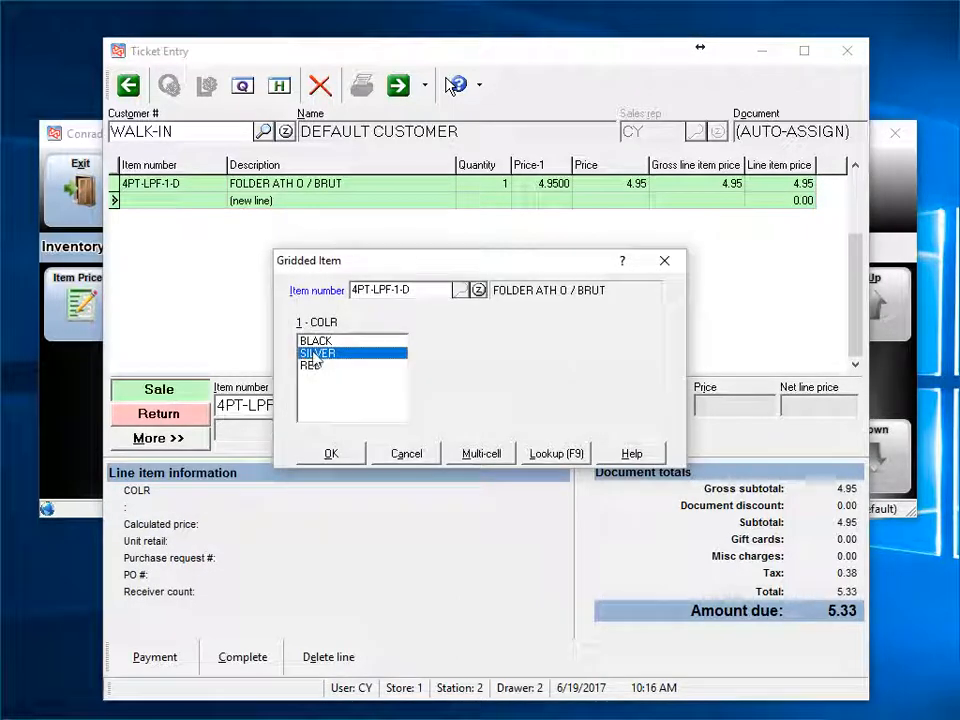
click(332, 453)
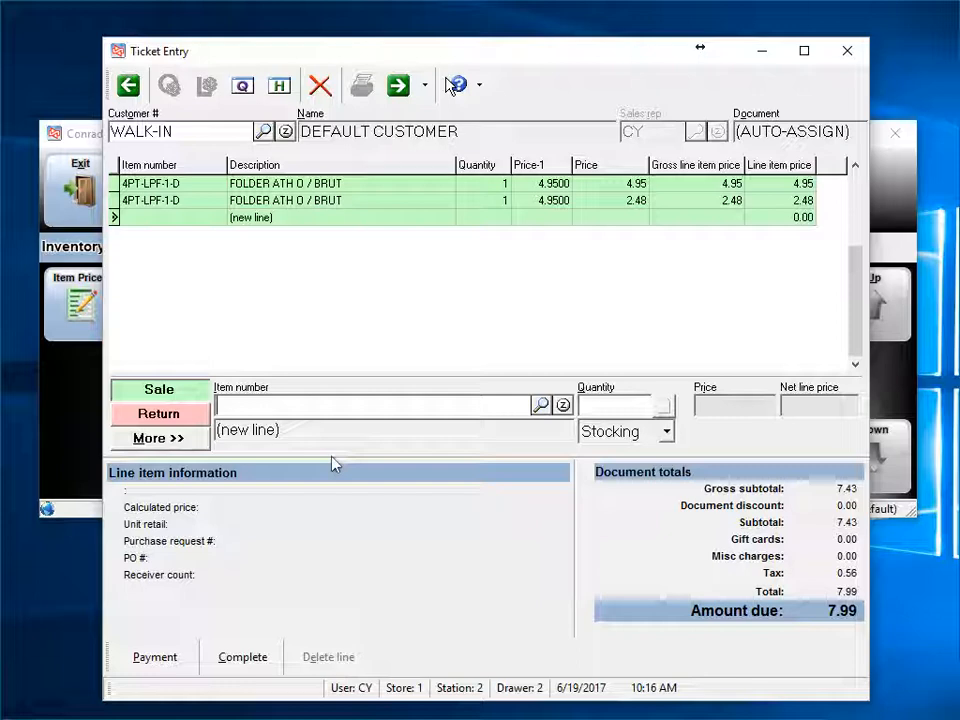
text(4PT-LPF-1-D)
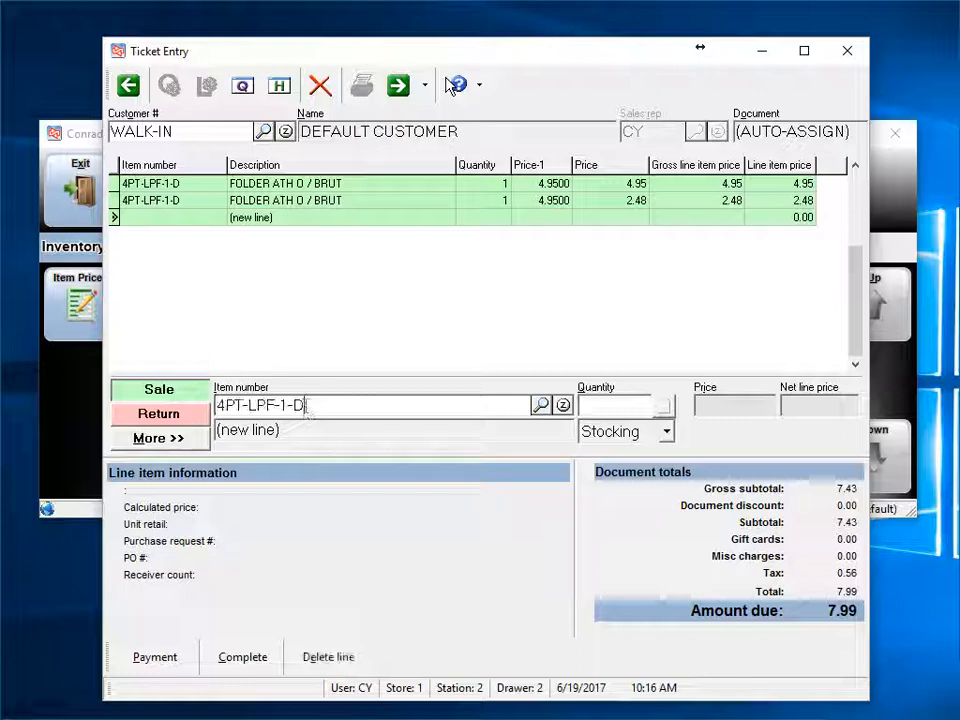
key(Return)
click(310, 366)
click(331, 453)
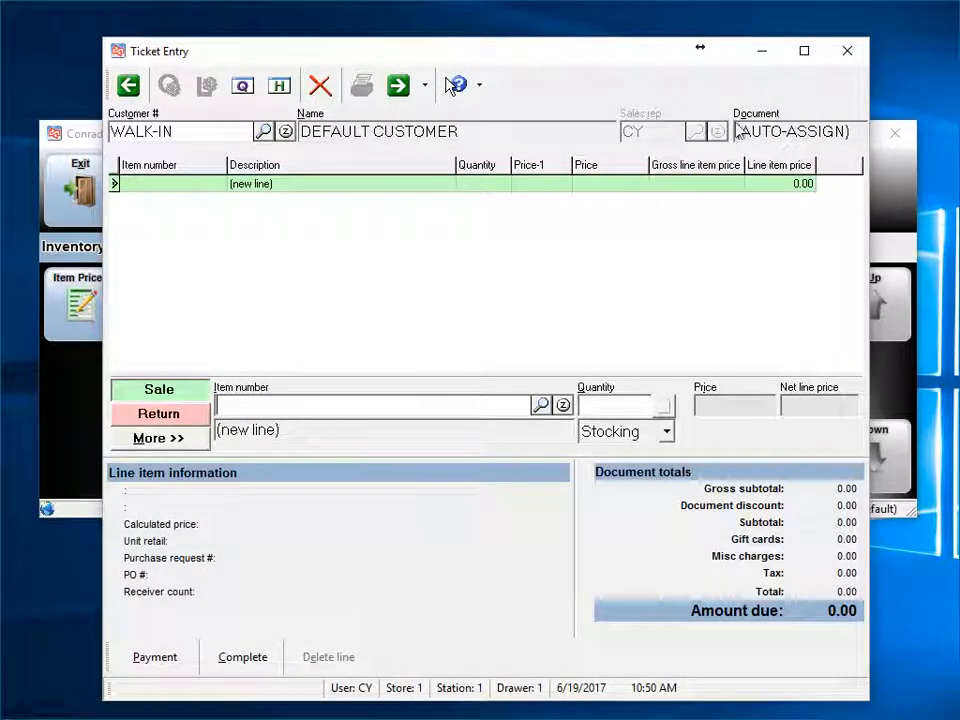
text(1)
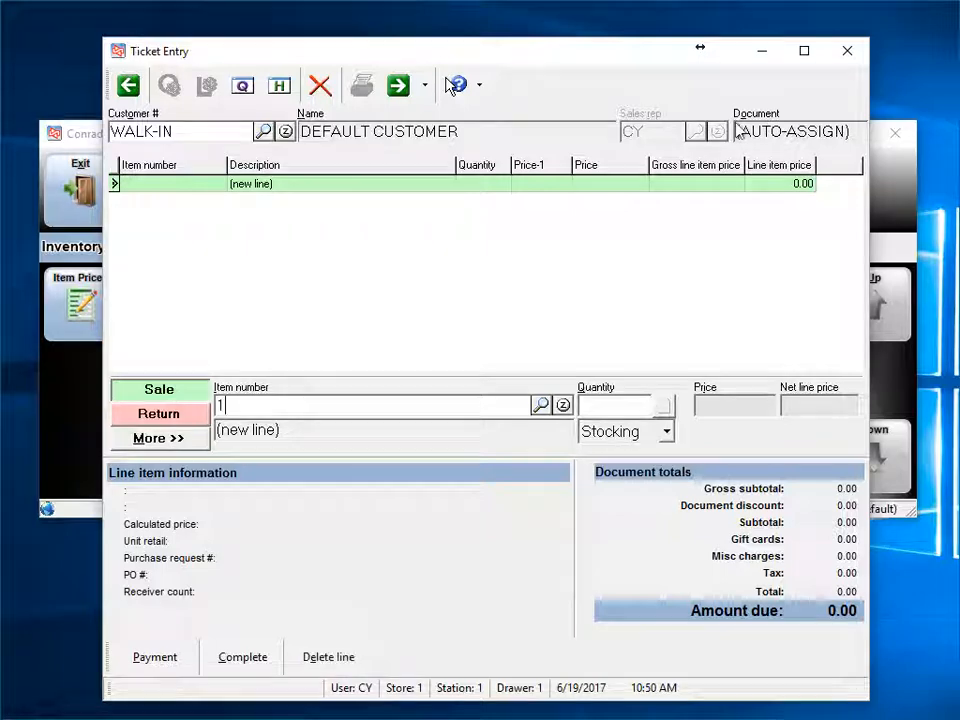
text(TEE)
Add two 1TEE wooden golf tee lines at 0.50 each, bringing the amount due to 1.08.
key(Return)
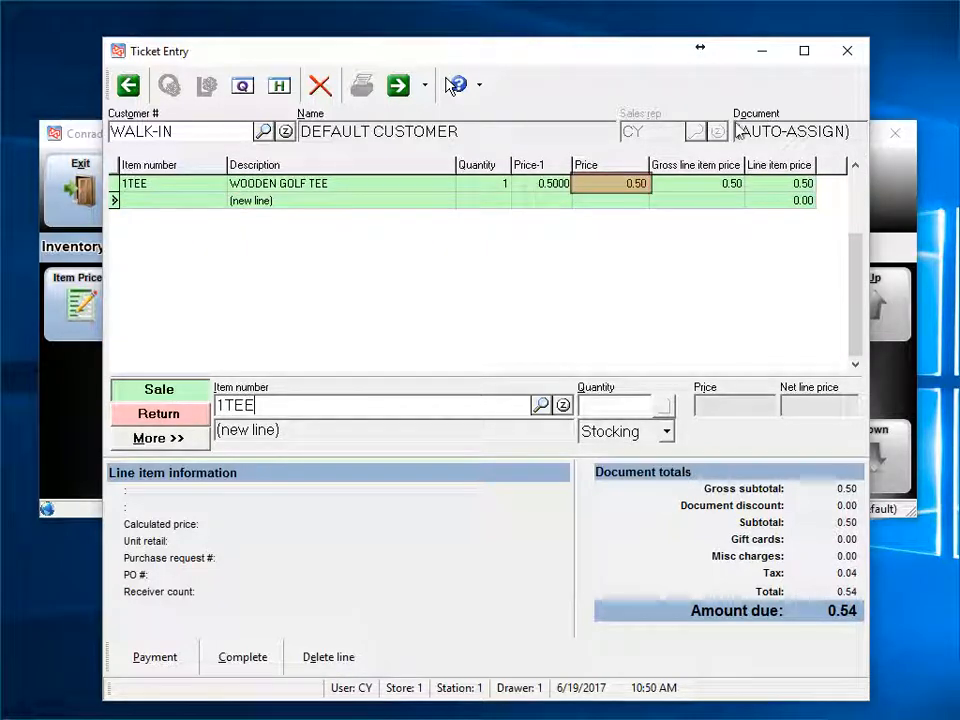
key(Return)
text(1T)
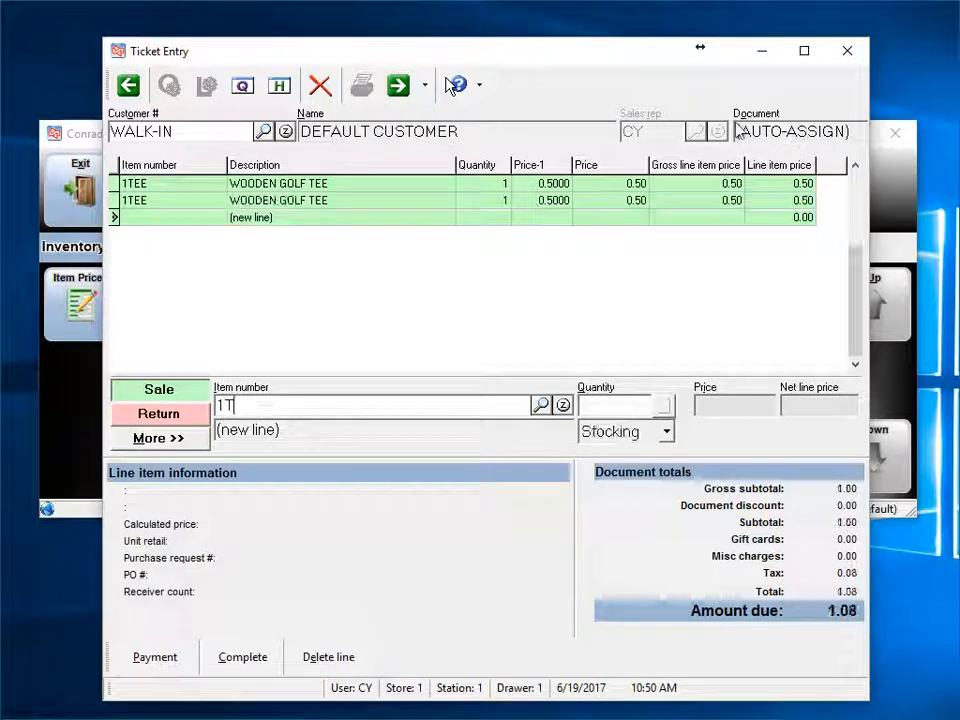
text(EE)
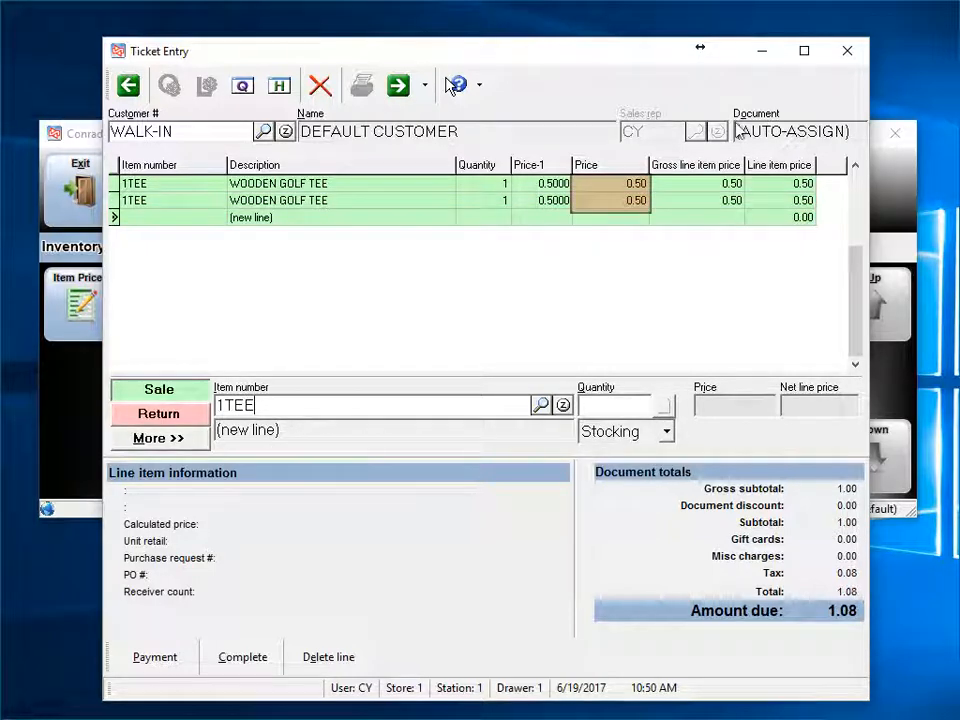